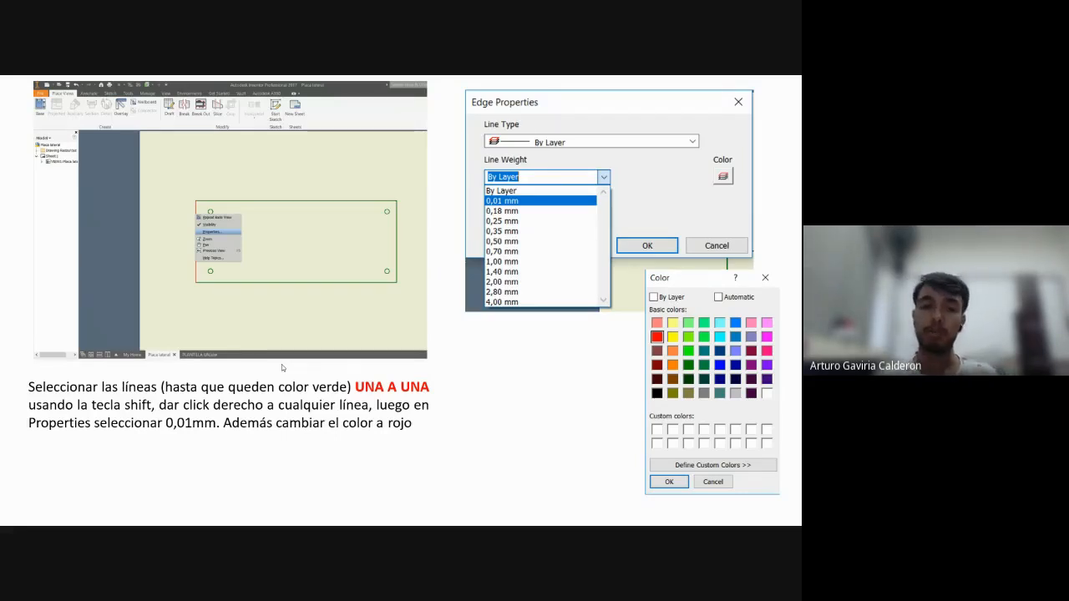
Step: Switch to Inventor, create a new drawing, and delete the default border and ANSI - Large title block from its sheet
click(166, 447)
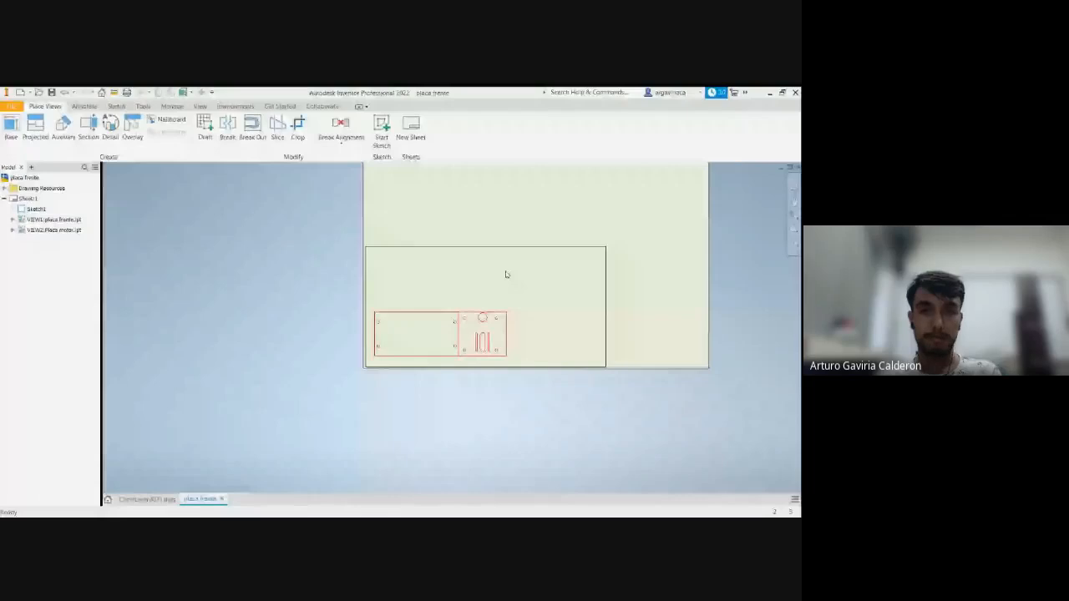
scroll(506, 274, down, 3)
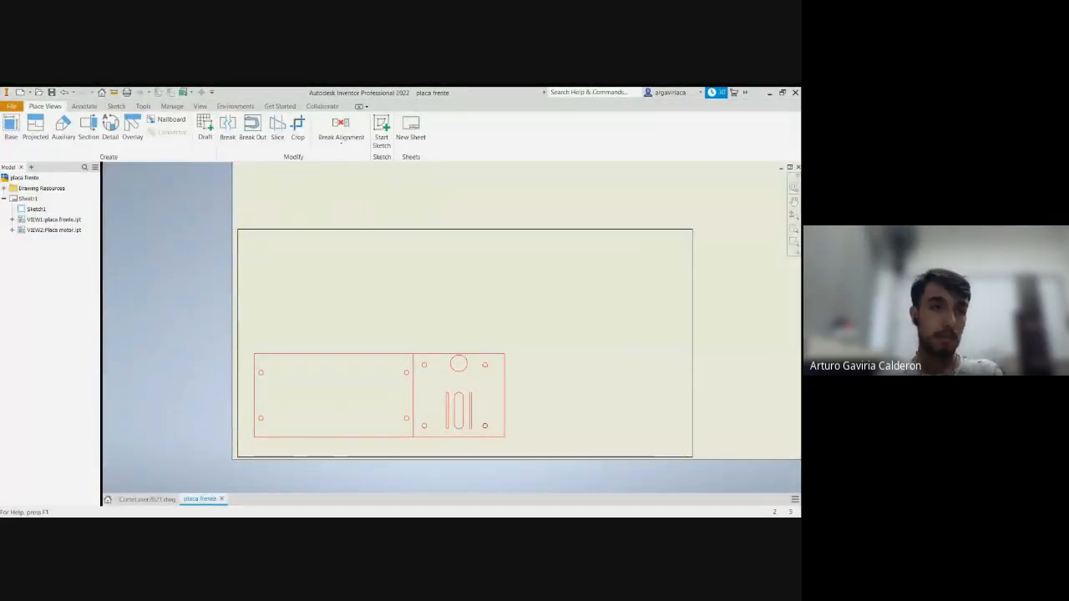
click(115, 215)
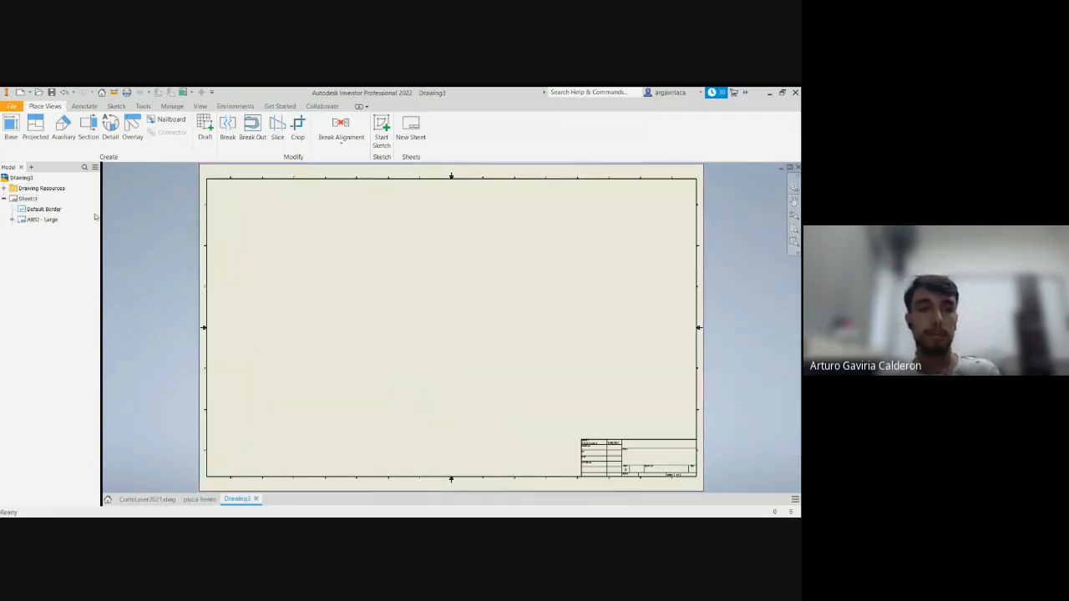
right_click(46, 221)
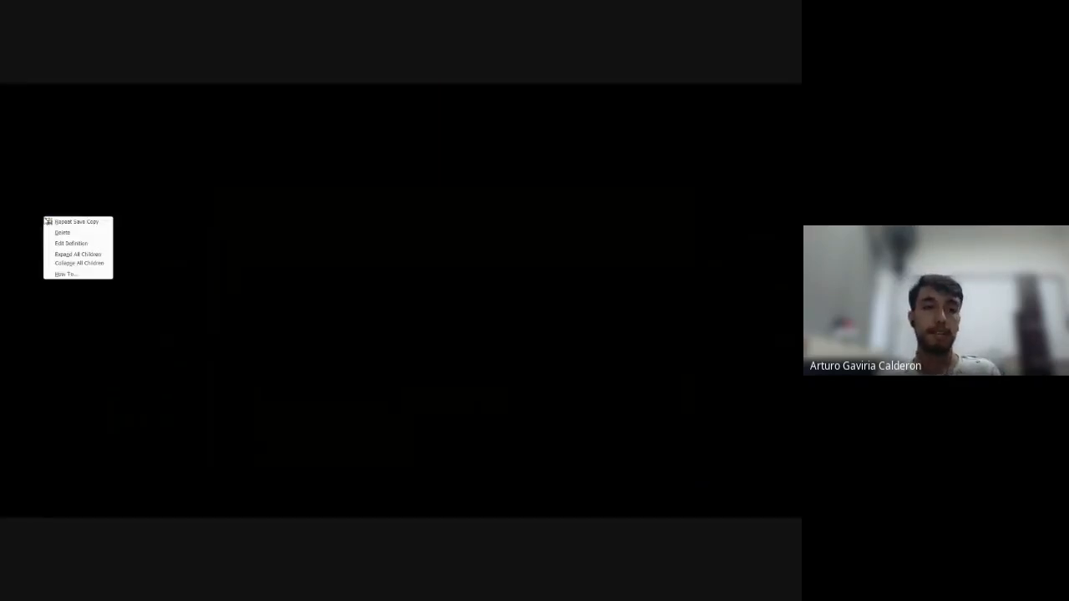
click(61, 233)
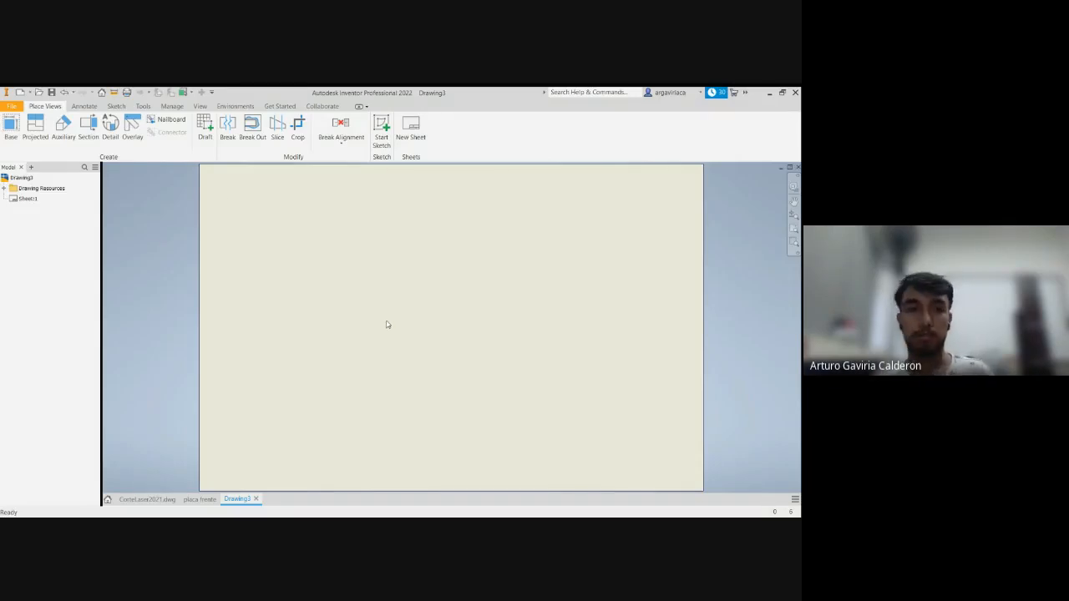
Step: Sketch a rectangle about 724 mm wide and 310 mm high on the sheet, starting near its lower-left corner
click(116, 106)
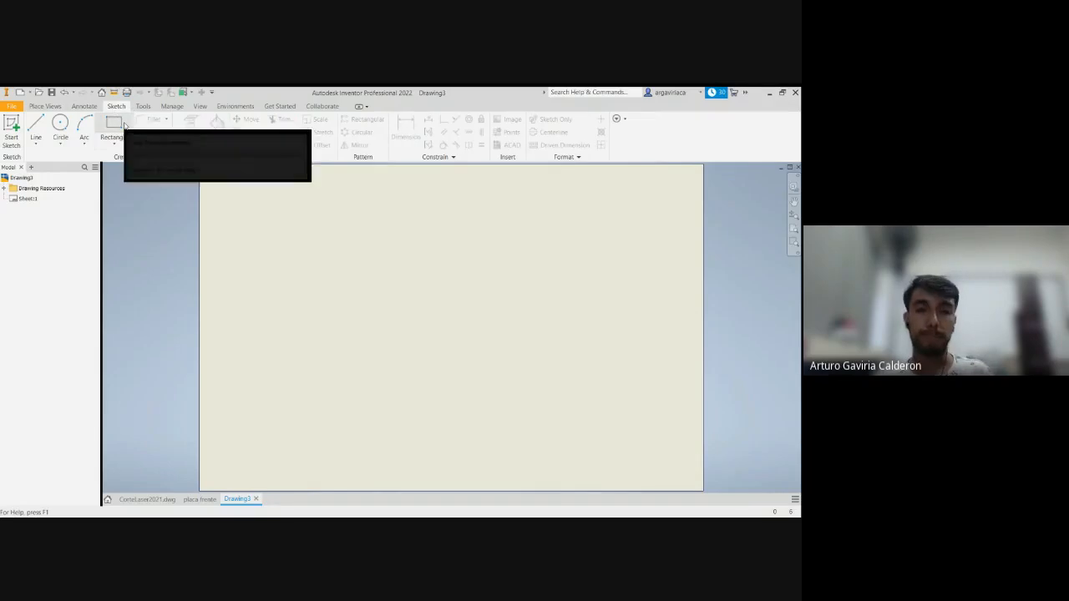
click(116, 127)
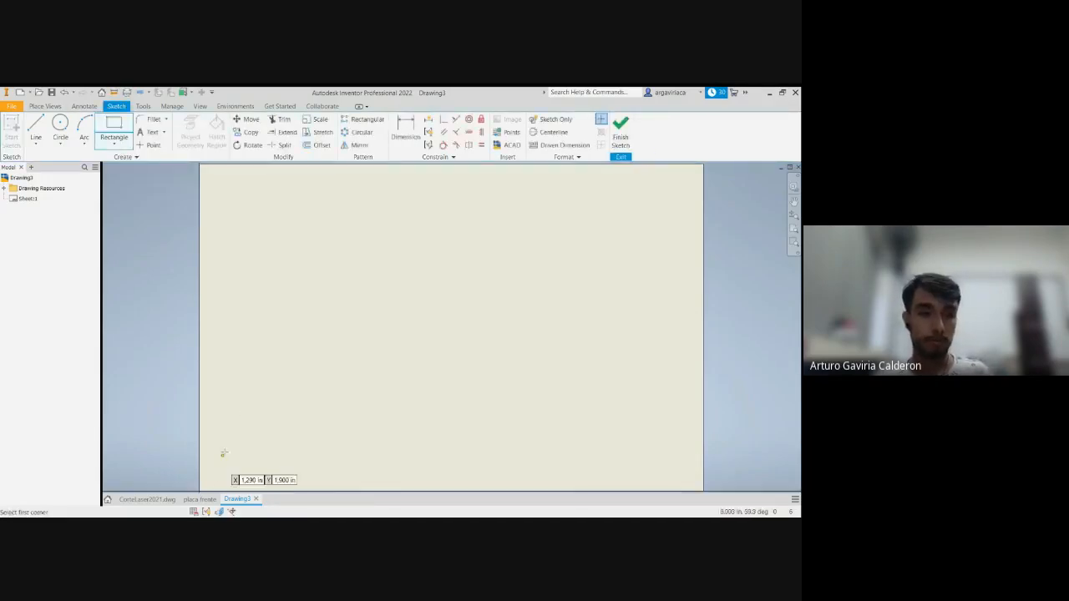
click(206, 483)
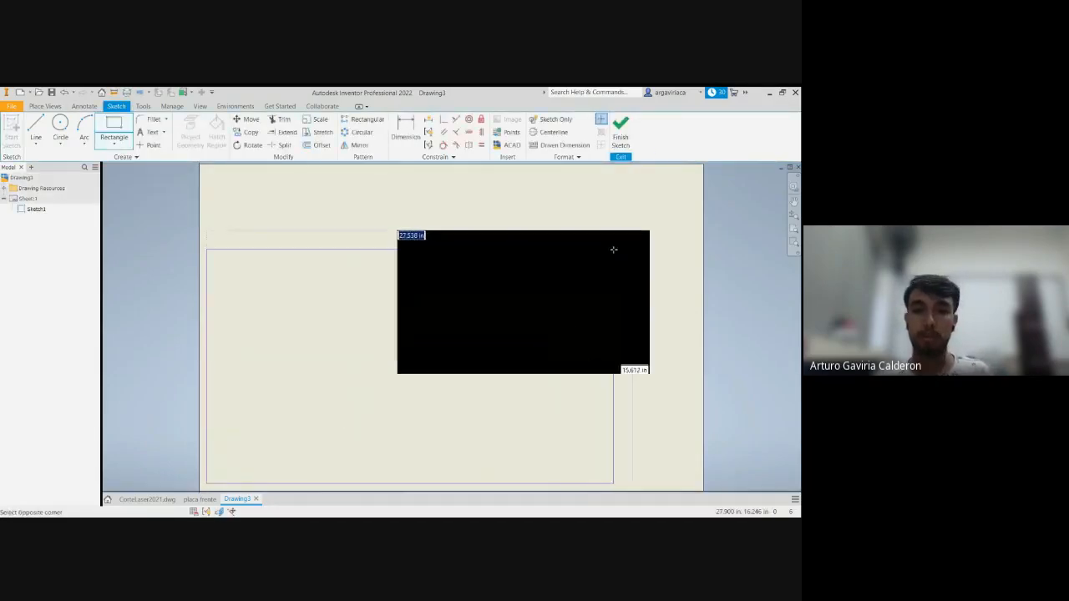
click(630, 302)
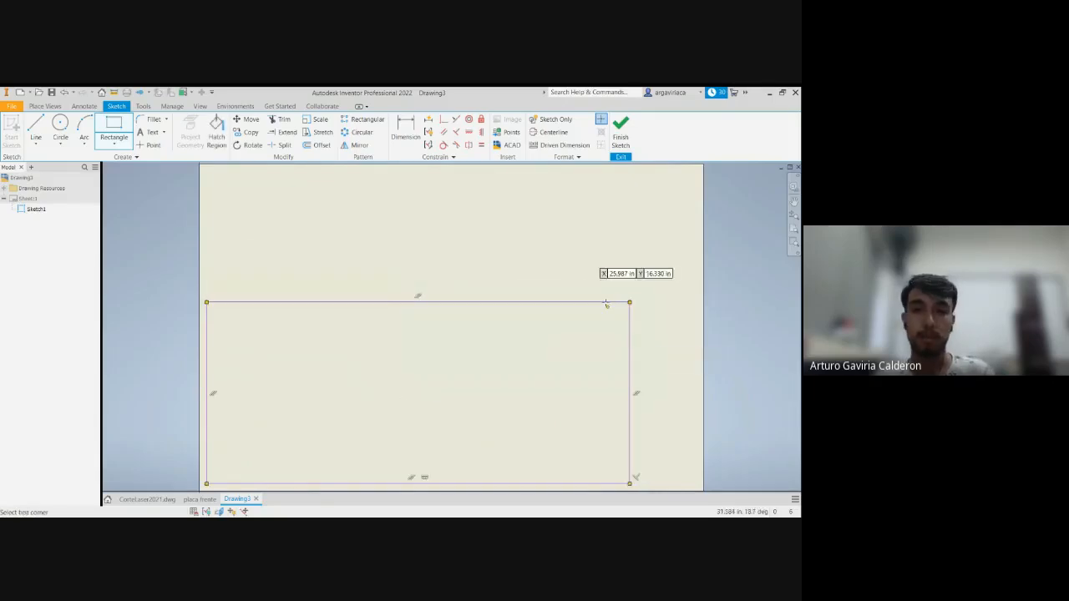
key(Escape)
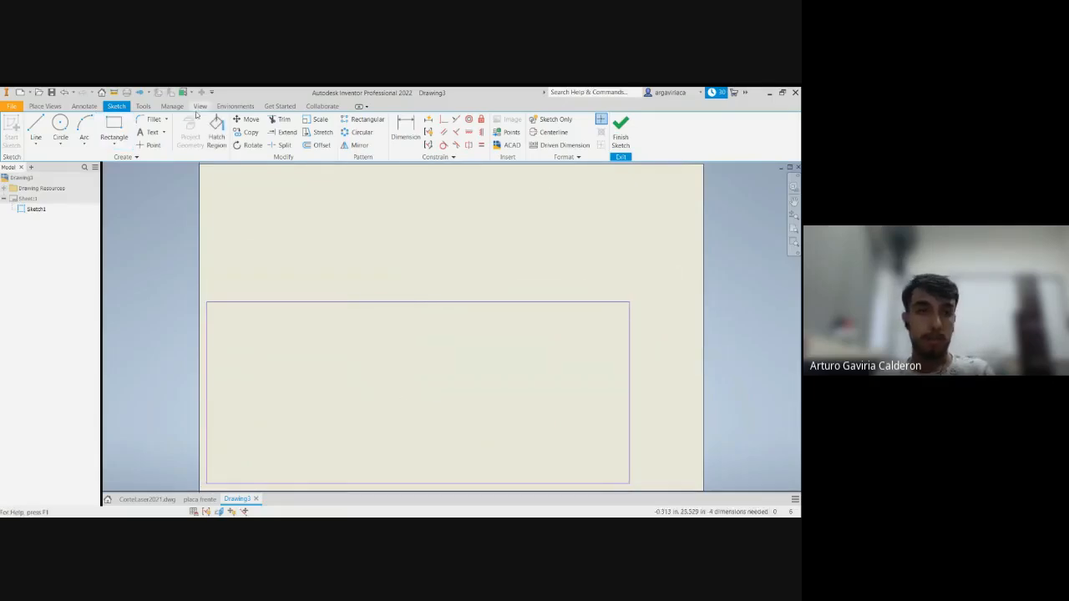
Step: Change the drawing's document settings so that sketch lengths are in millimetres
click(147, 106)
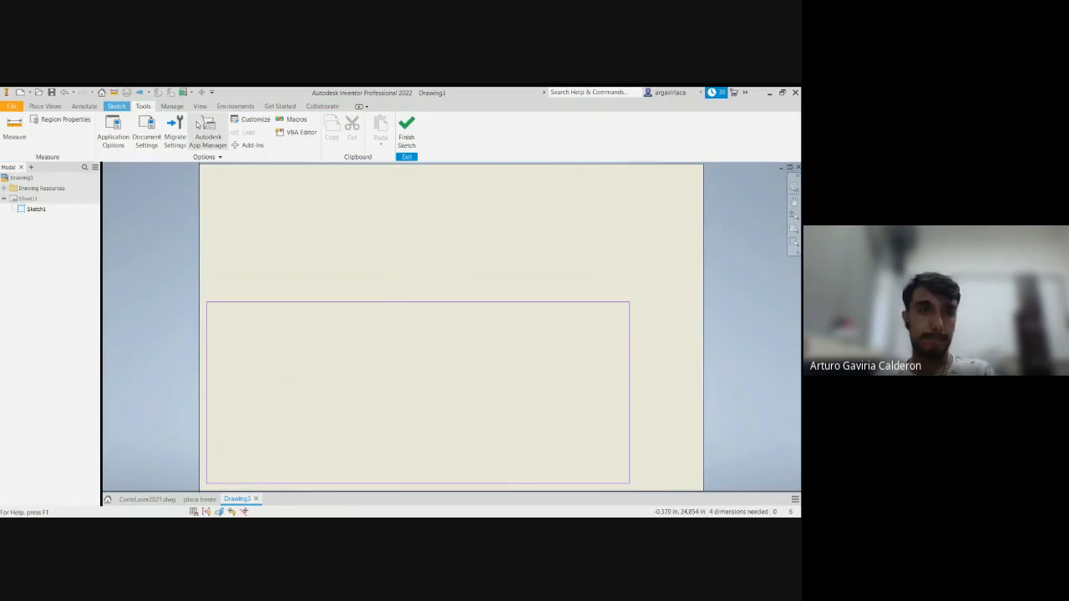
click(142, 133)
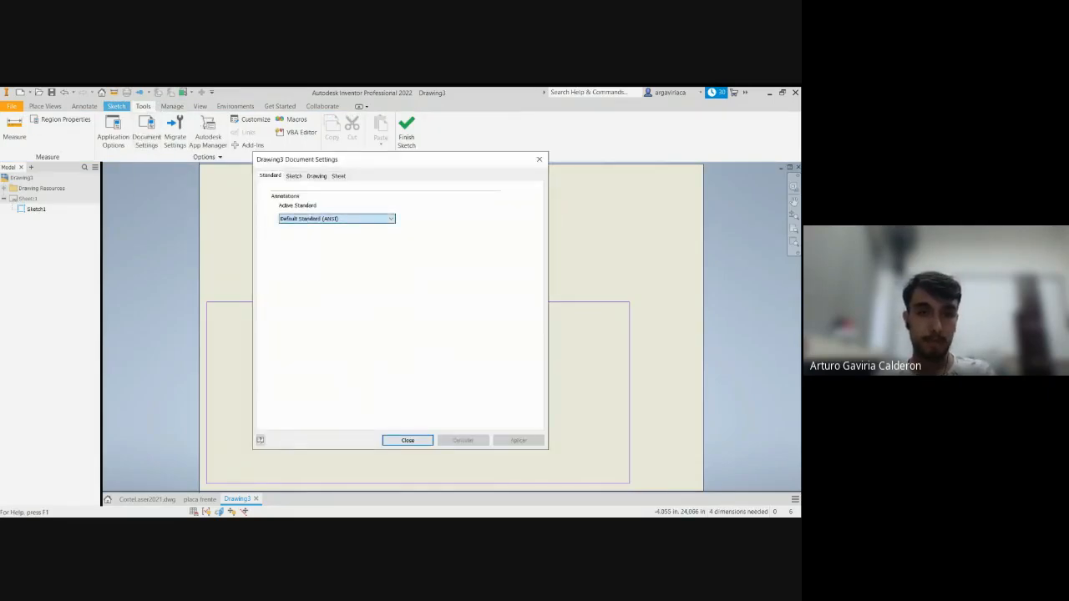
click(418, 441)
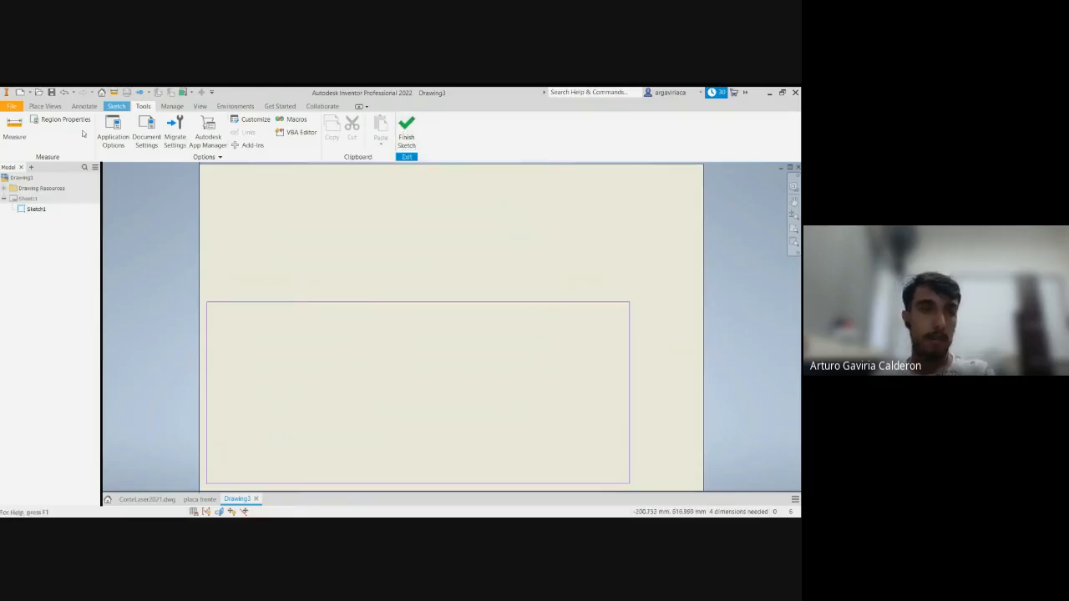
Step: Dimension the rectangle's upper edge and set its width to 600 mm
click(116, 106)
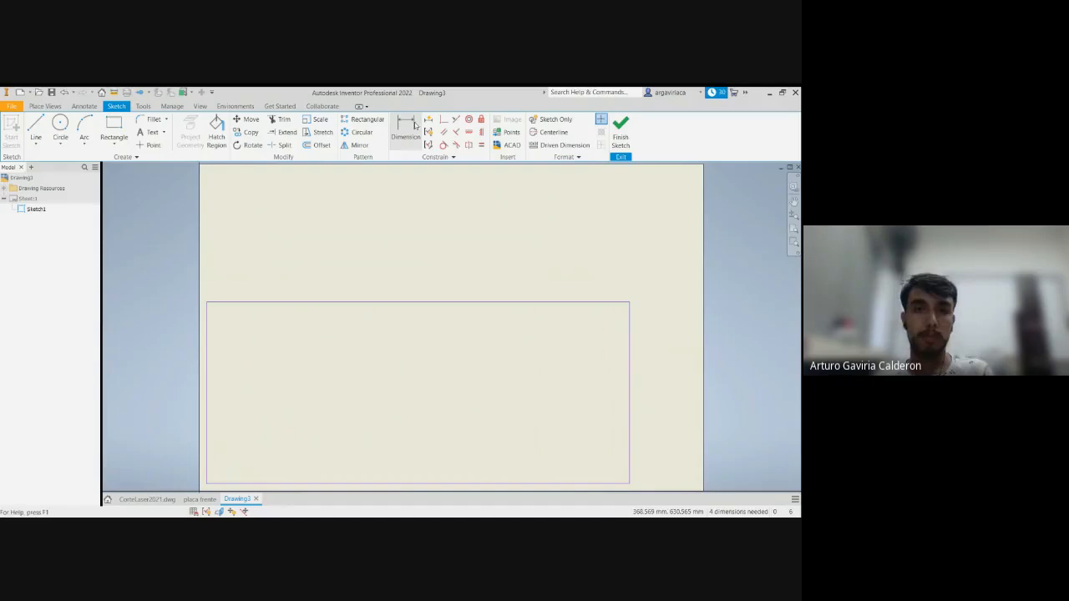
click(407, 127)
click(401, 302)
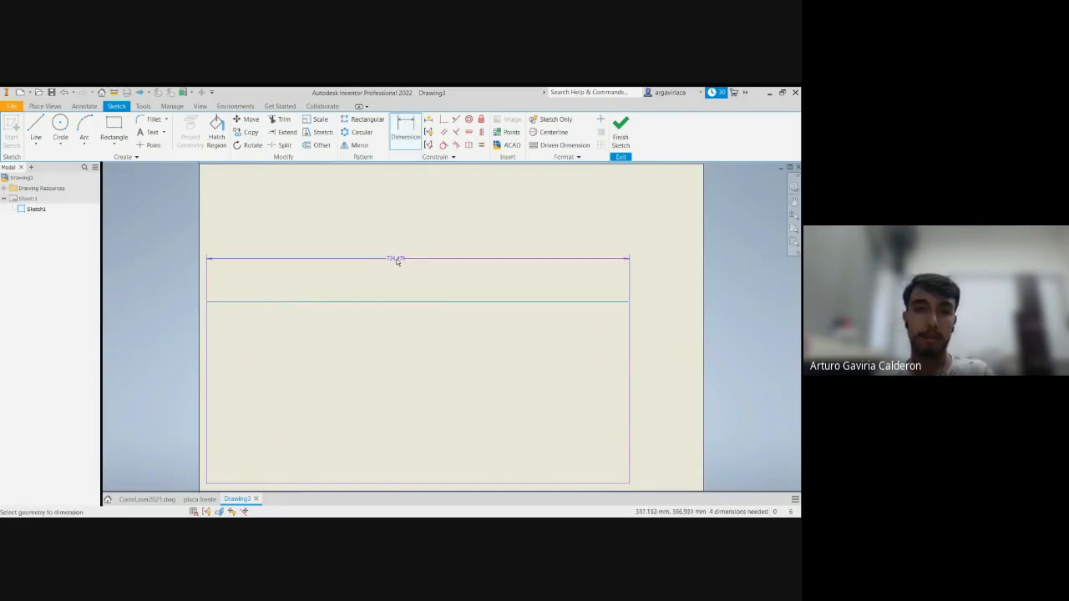
click(410, 257)
text(60)
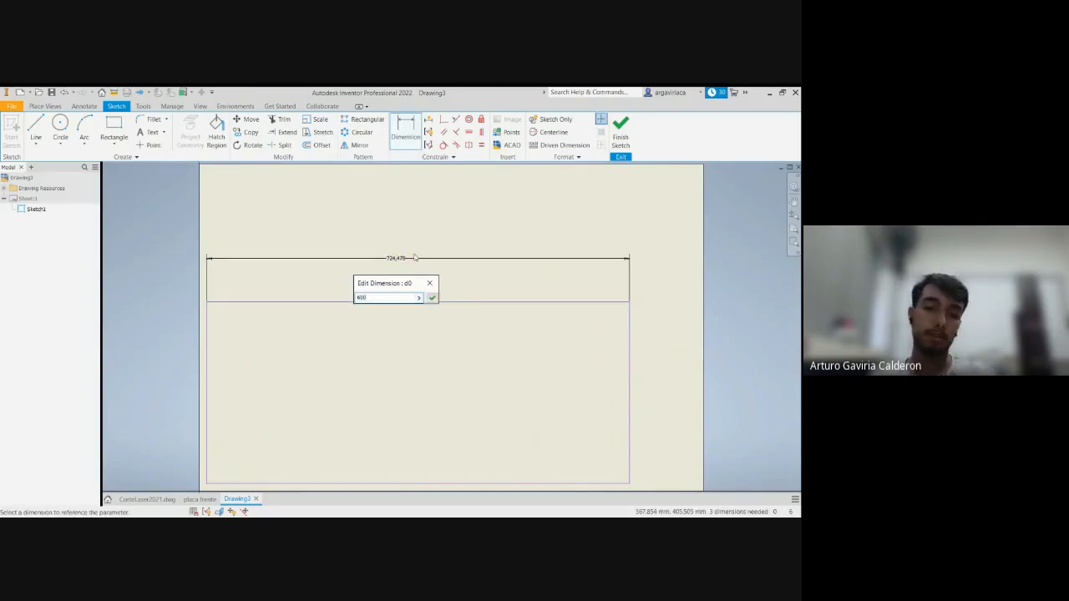
text(0)
key(Return)
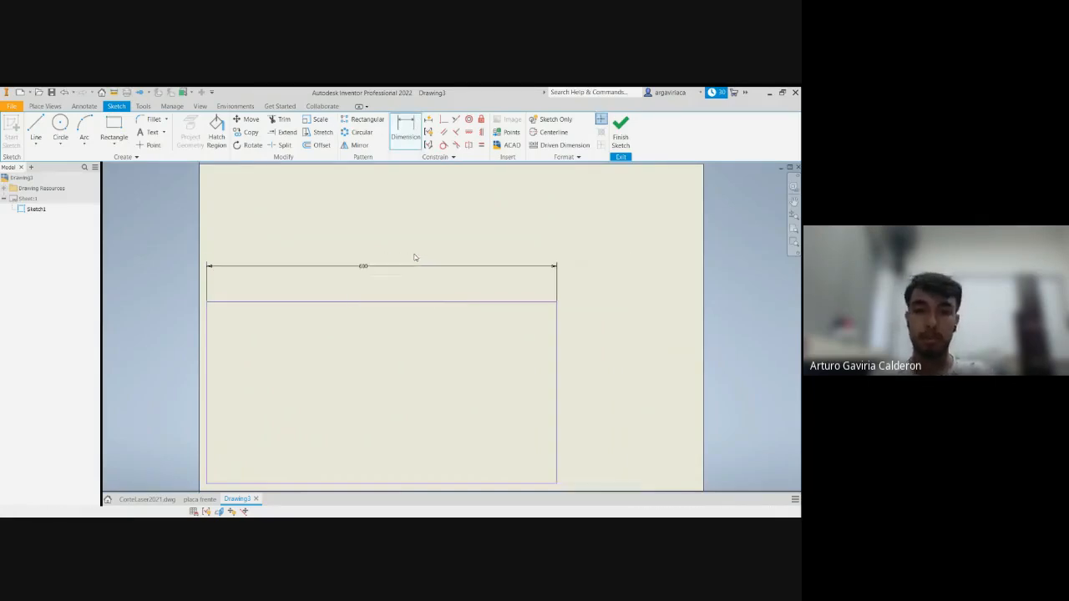
Step: Dimension the rectangle's vertical side at 300 mm and finish the sketch
click(554, 395)
click(599, 392)
text(300)
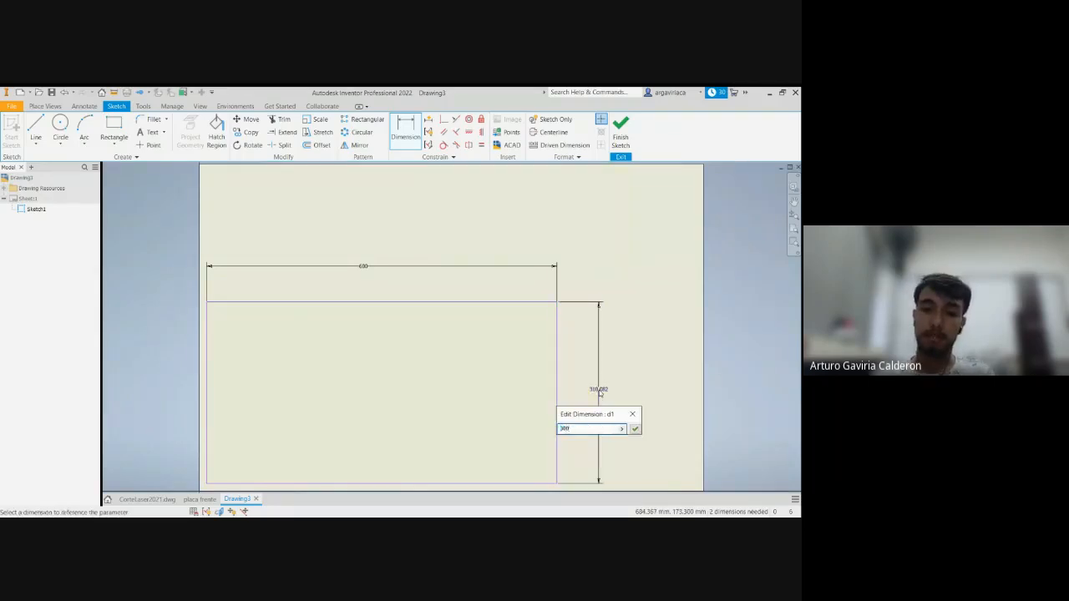
key(Return)
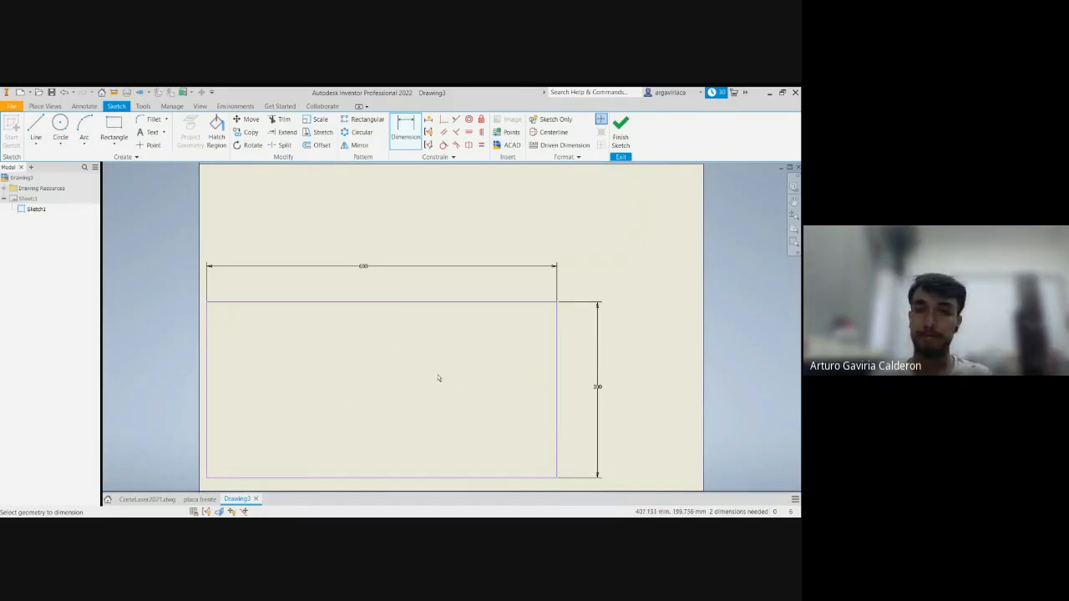
scroll(284, 305, up, 2)
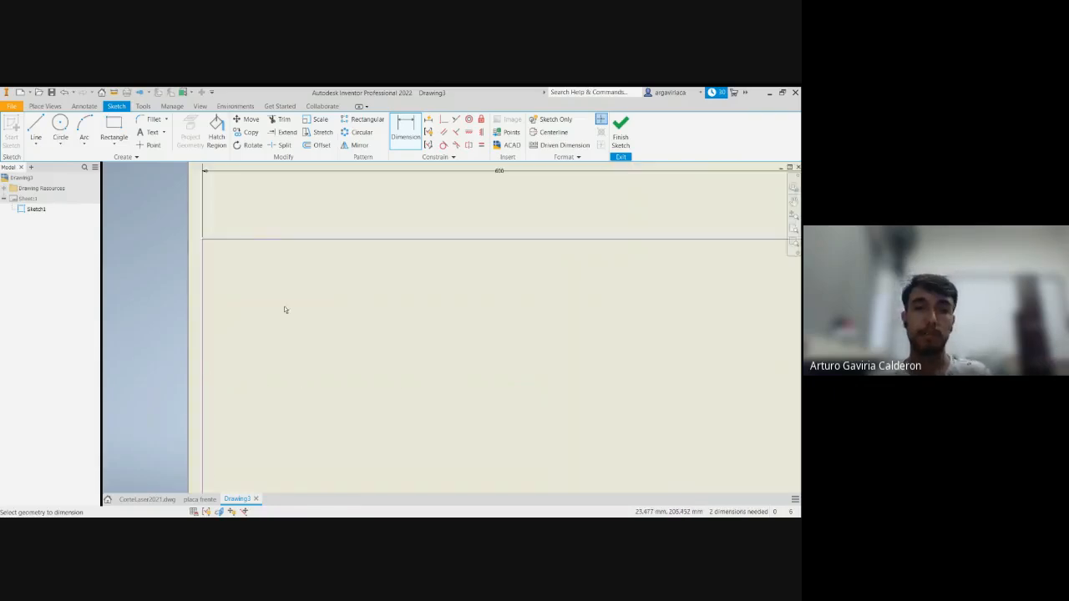
scroll(329, 310, down, 4)
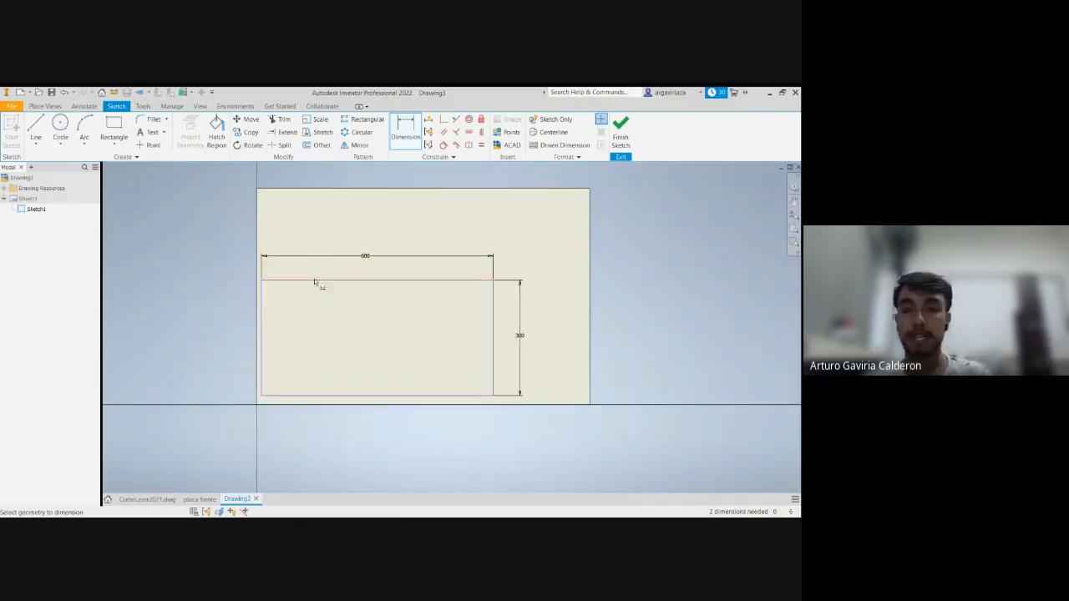
click(45, 106)
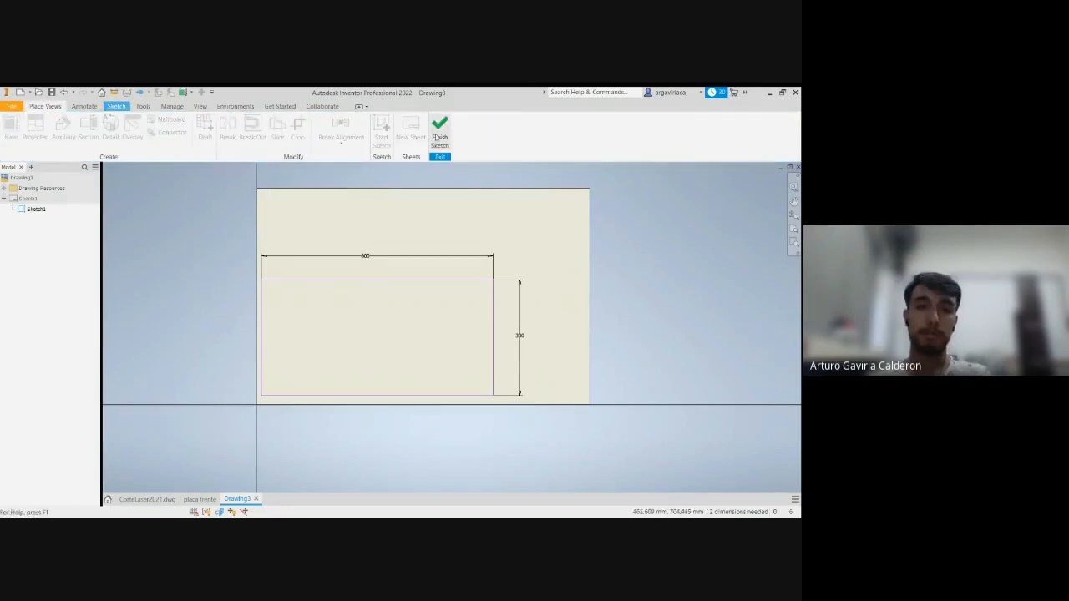
click(439, 132)
Step: Start a base view and load the part Placa frontal from the Piezas folder into it
click(45, 107)
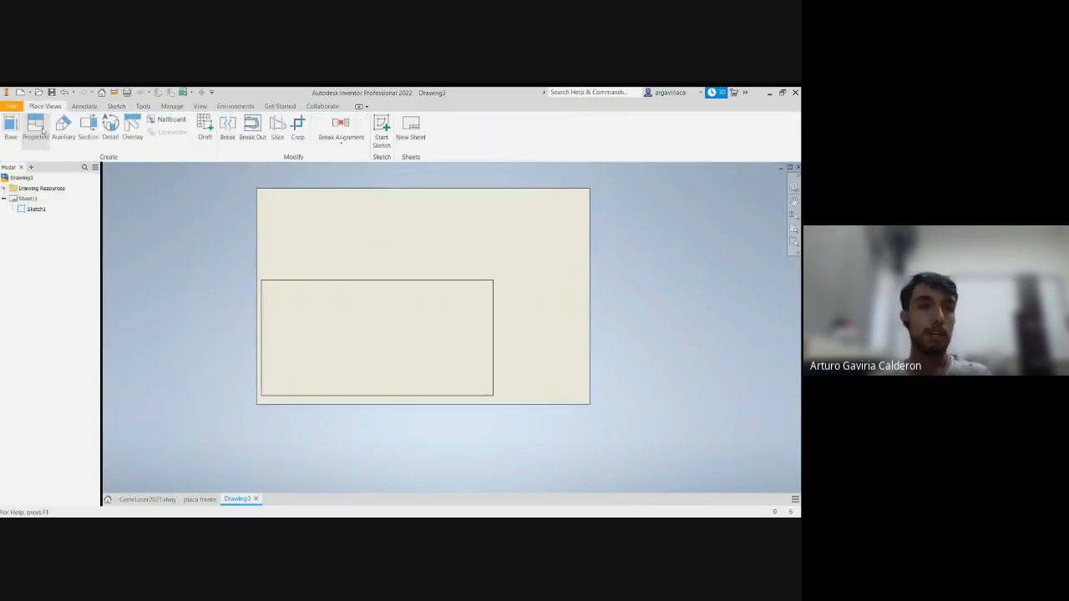
click(24, 137)
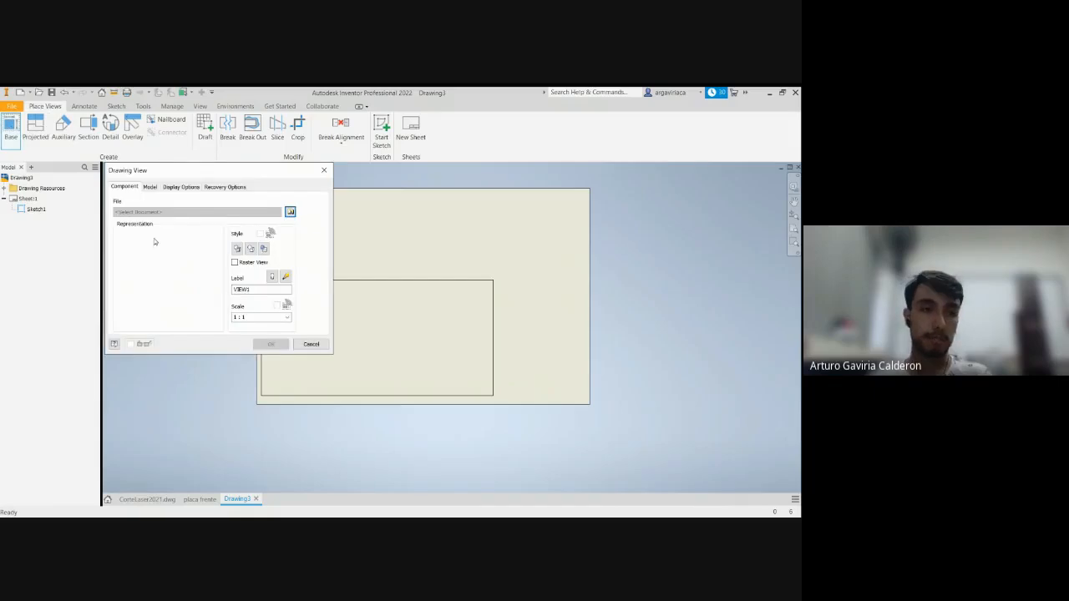
click(290, 213)
scroll(390, 278, down, 3)
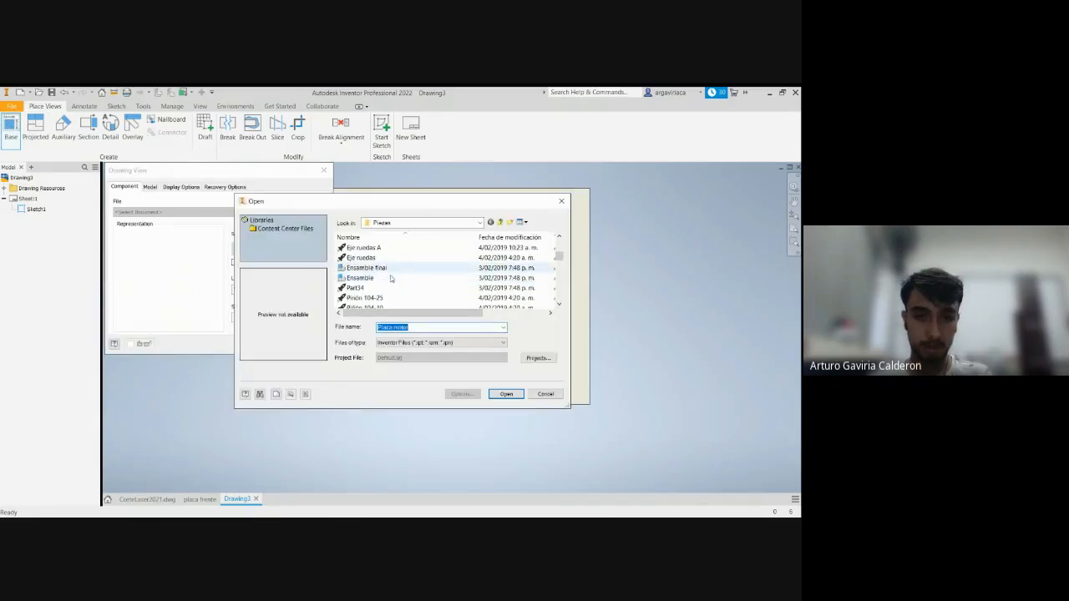
scroll(390, 279, down, 2)
click(381, 268)
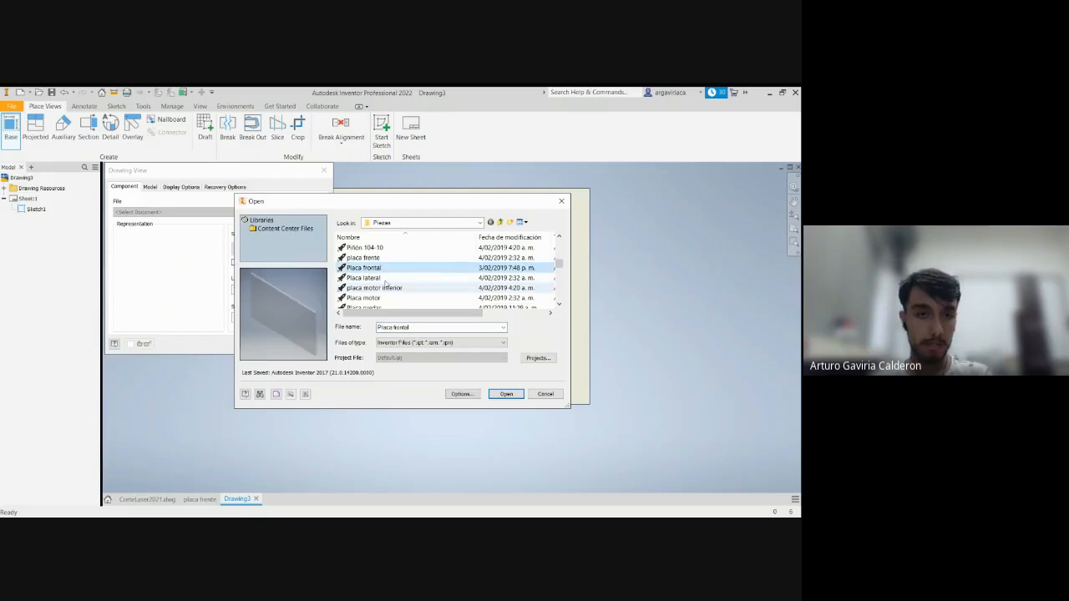
double_click(382, 268)
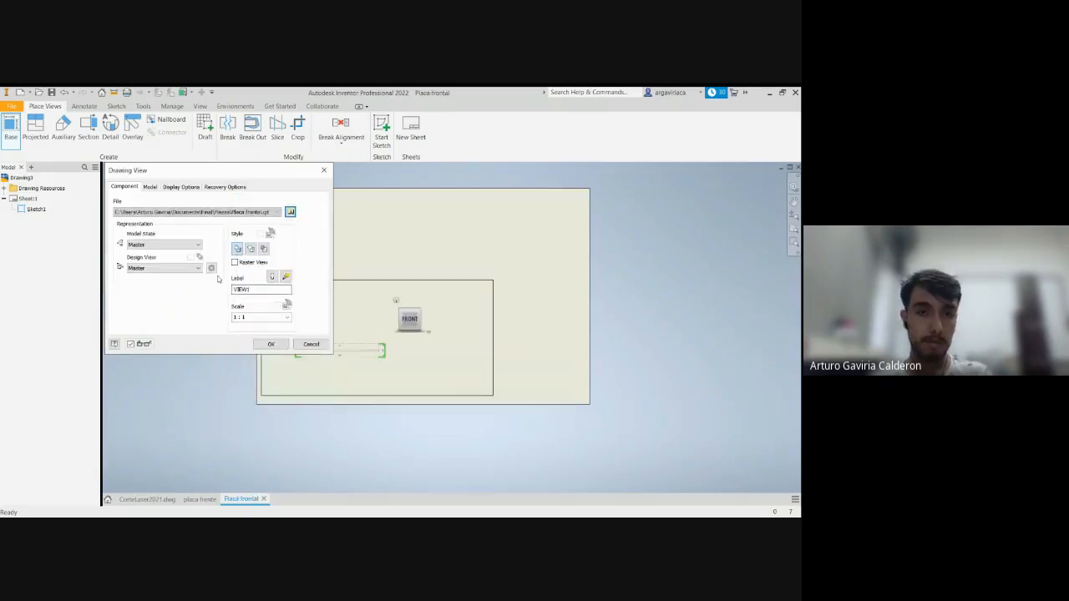
Step: Orient the base view to Top at 1:1 scale and place it inside the sketched rectangle
click(288, 317)
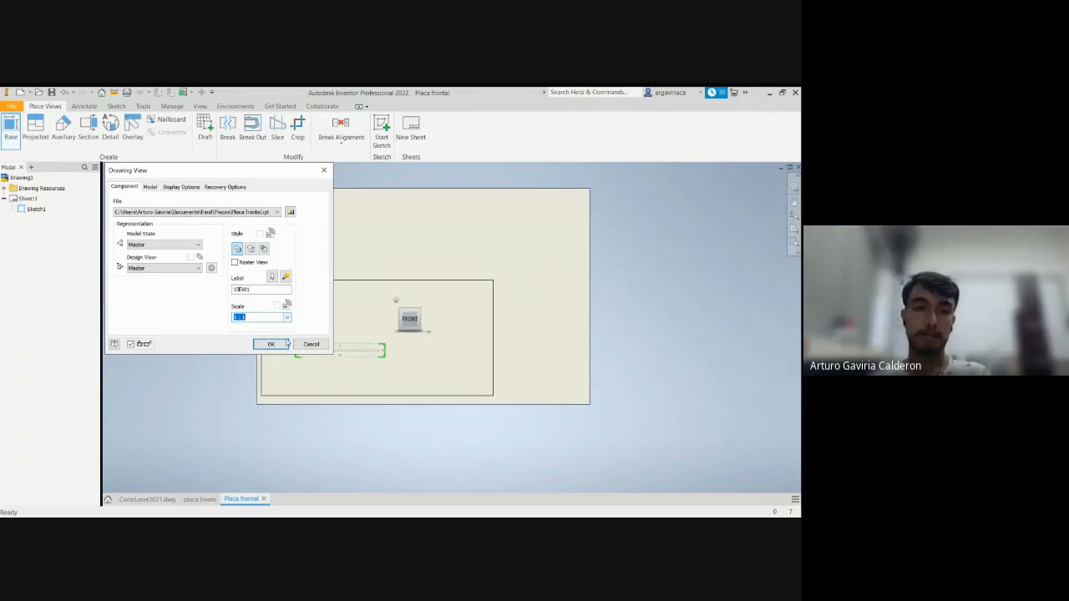
click(409, 304)
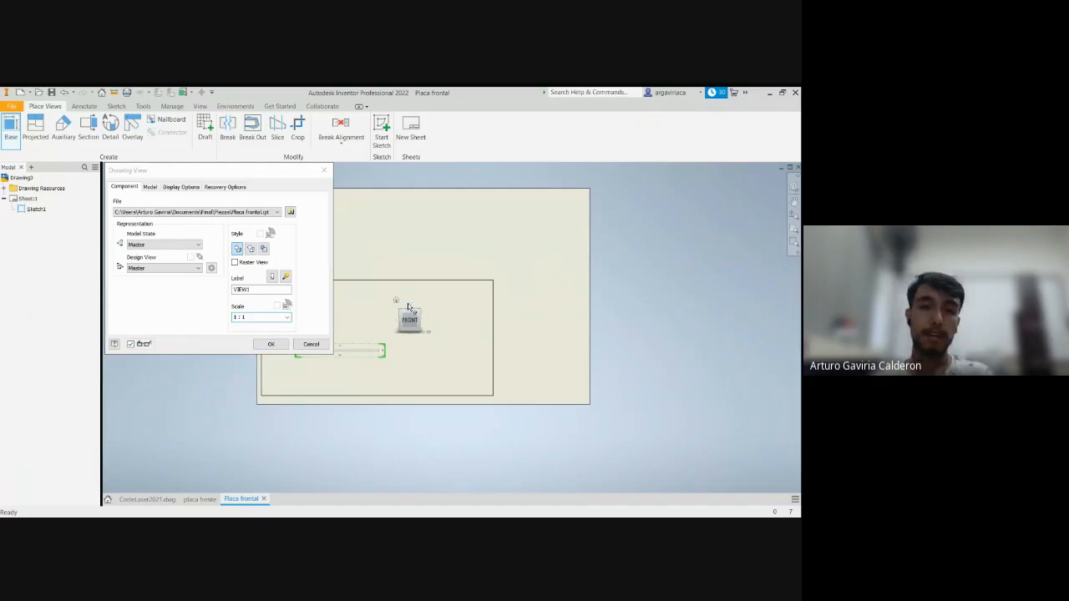
scroll(368, 338, down, 2)
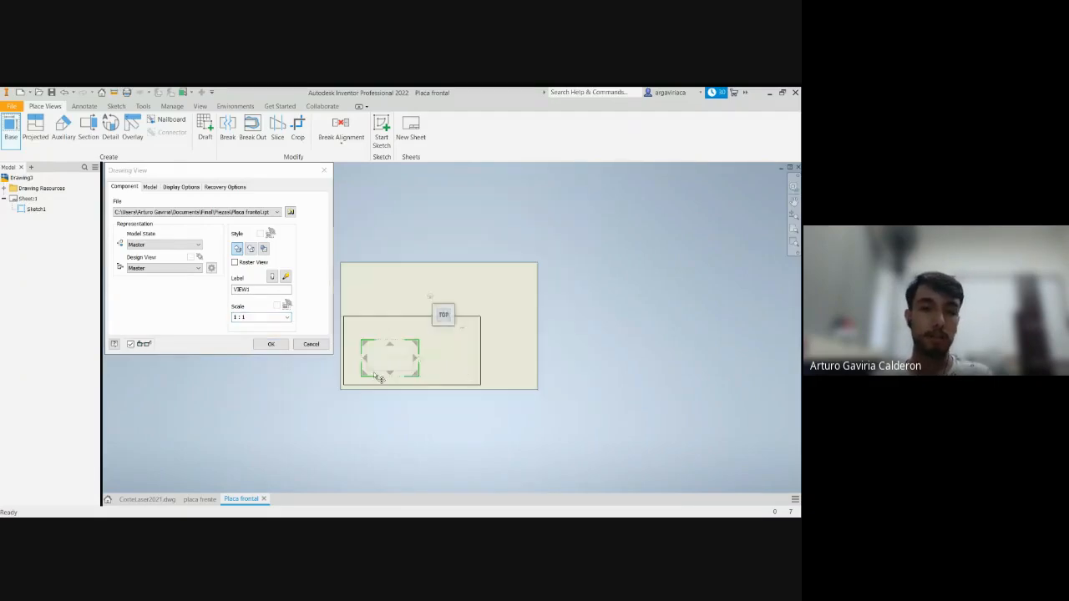
scroll(377, 353, up, 5)
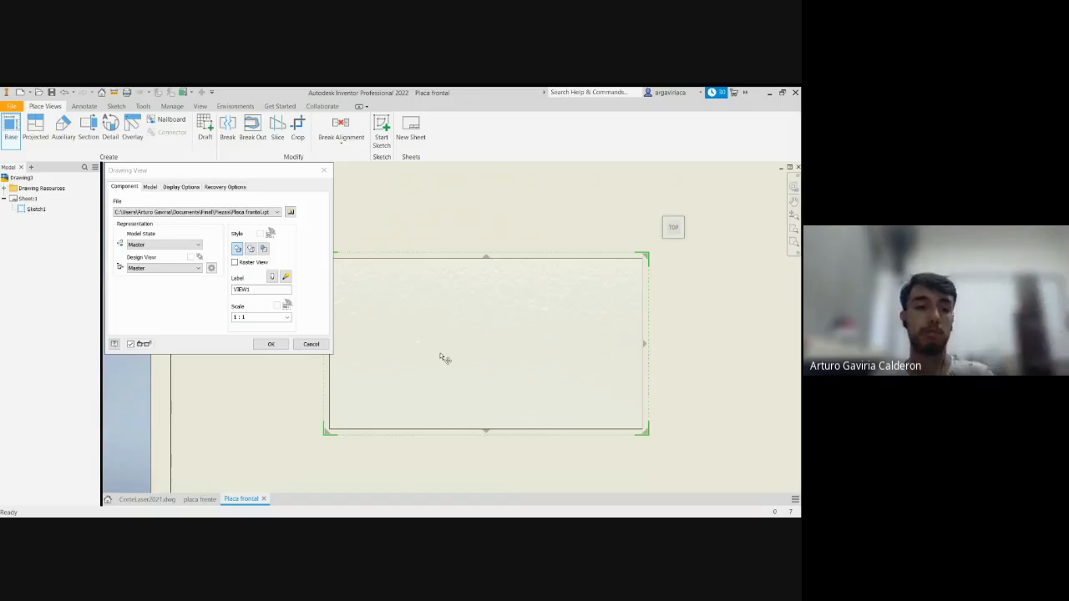
click(270, 344)
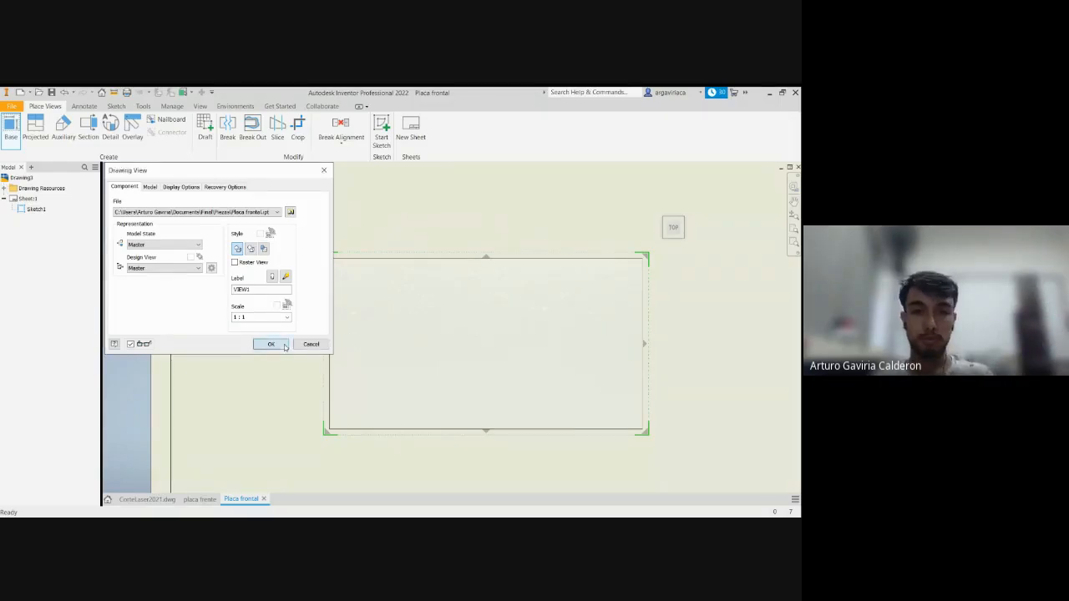
scroll(375, 272, down, 2)
scroll(426, 271, up, 2)
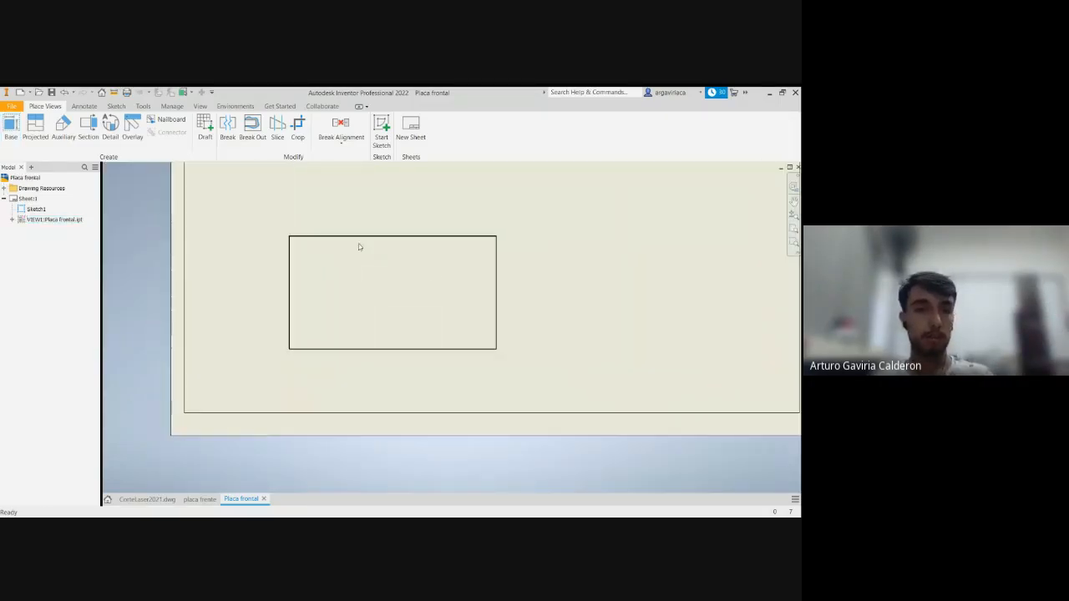
Step: Start a second base view and load the part placa motor inferior from the Piezas folder into it
click(11, 126)
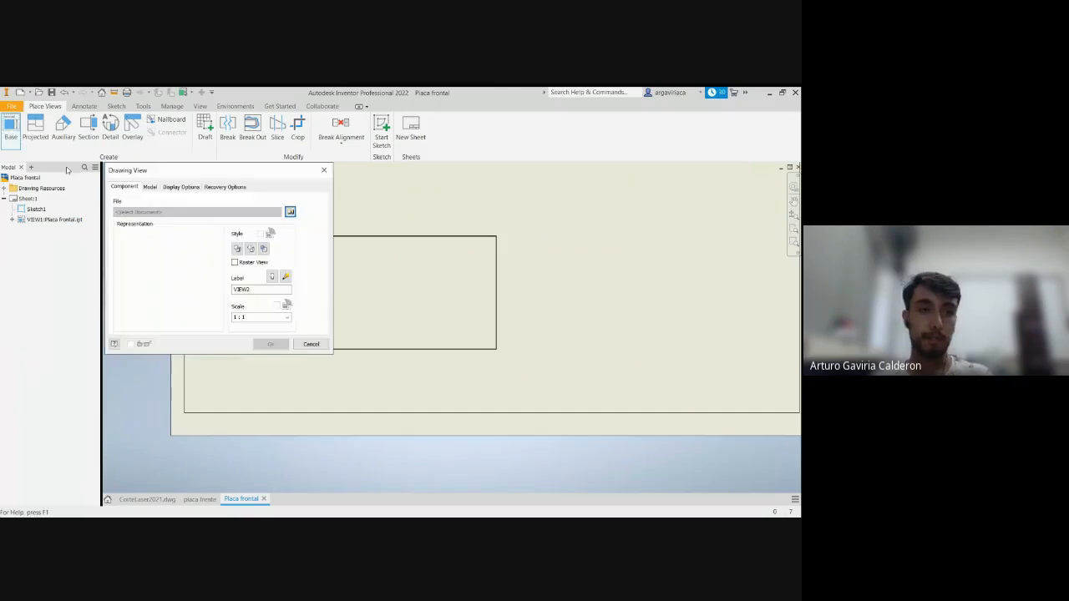
click(290, 214)
scroll(439, 268, down, 5)
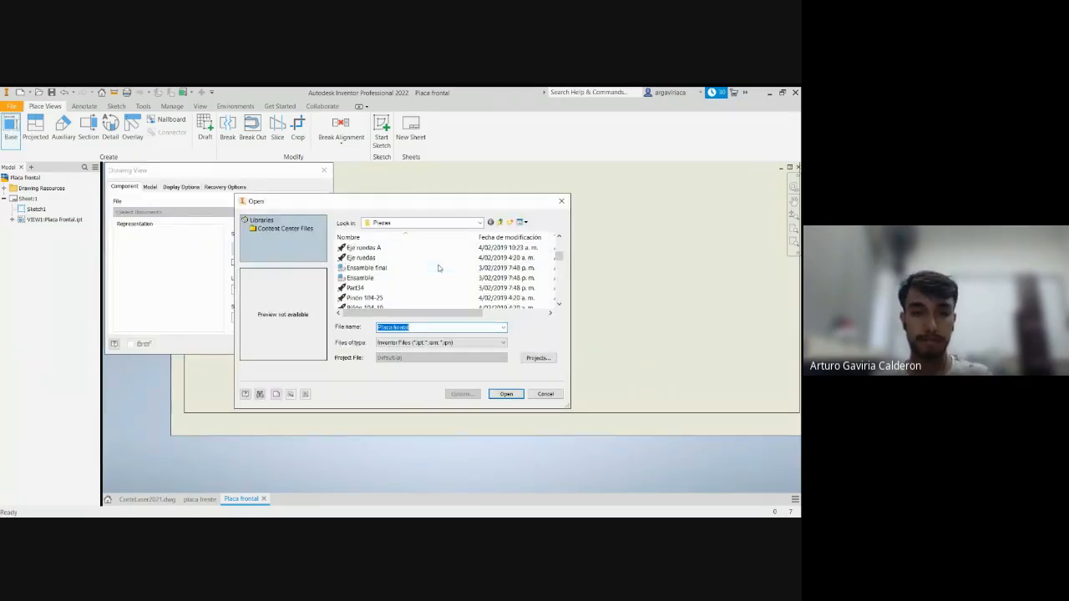
scroll(426, 261, down, 2)
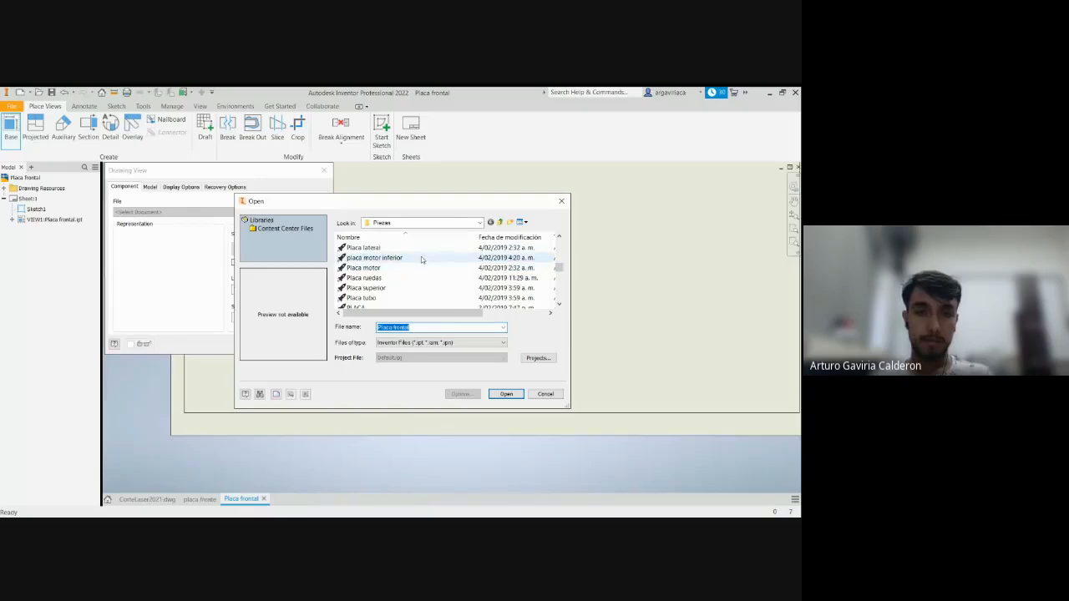
click(421, 259)
click(504, 394)
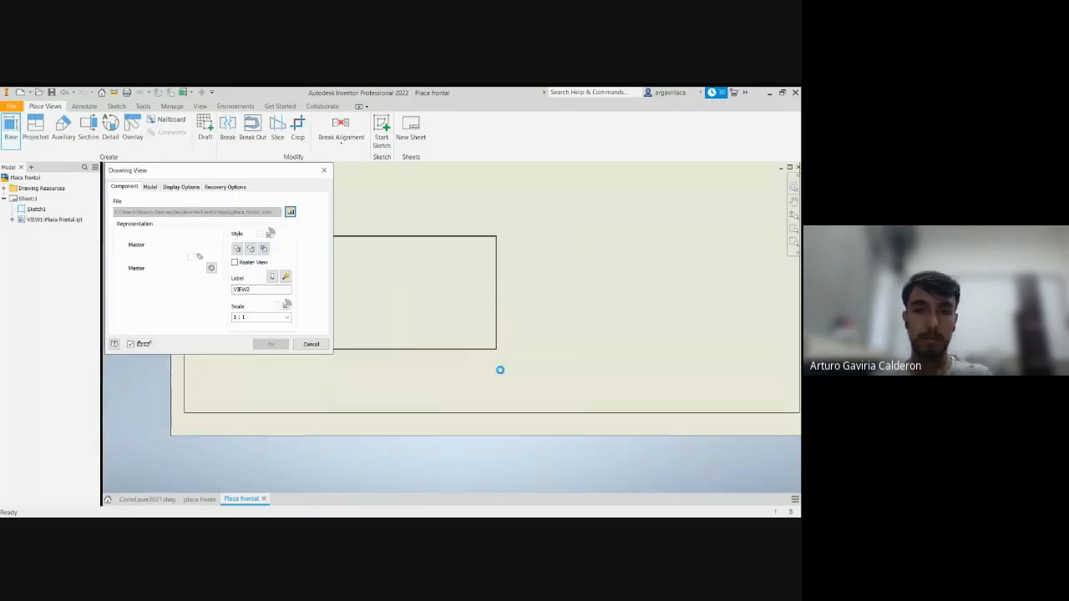
Step: Place the placa motor inferior view at 1:1 scale in Front orientation and move it inside the boundary beside the Placa frontal view
scroll(511, 290, down, 5)
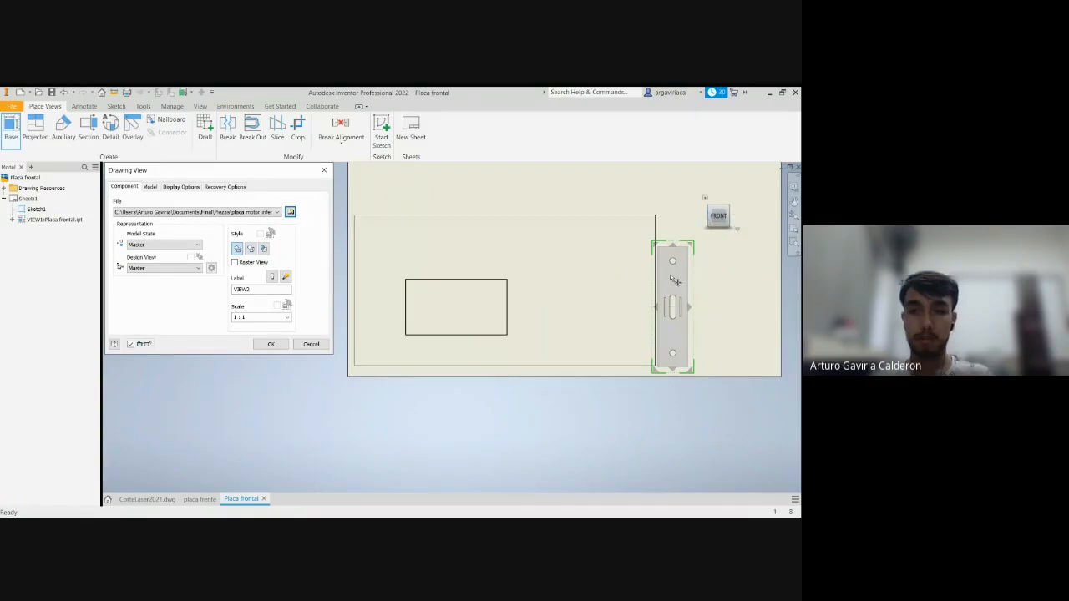
click(272, 344)
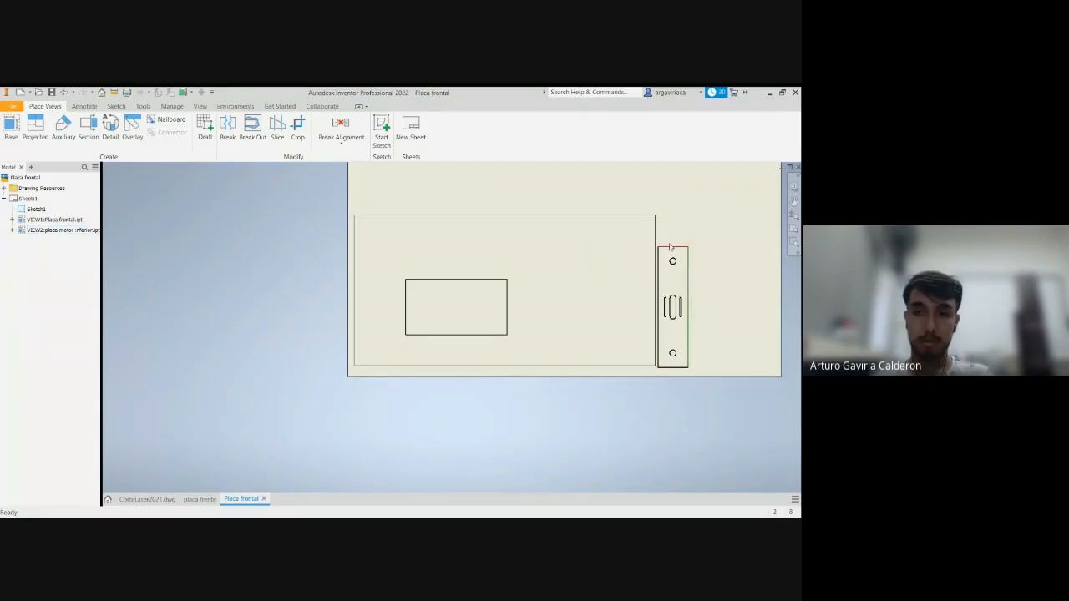
drag(671, 251, 525, 235)
scroll(522, 273, down, 4)
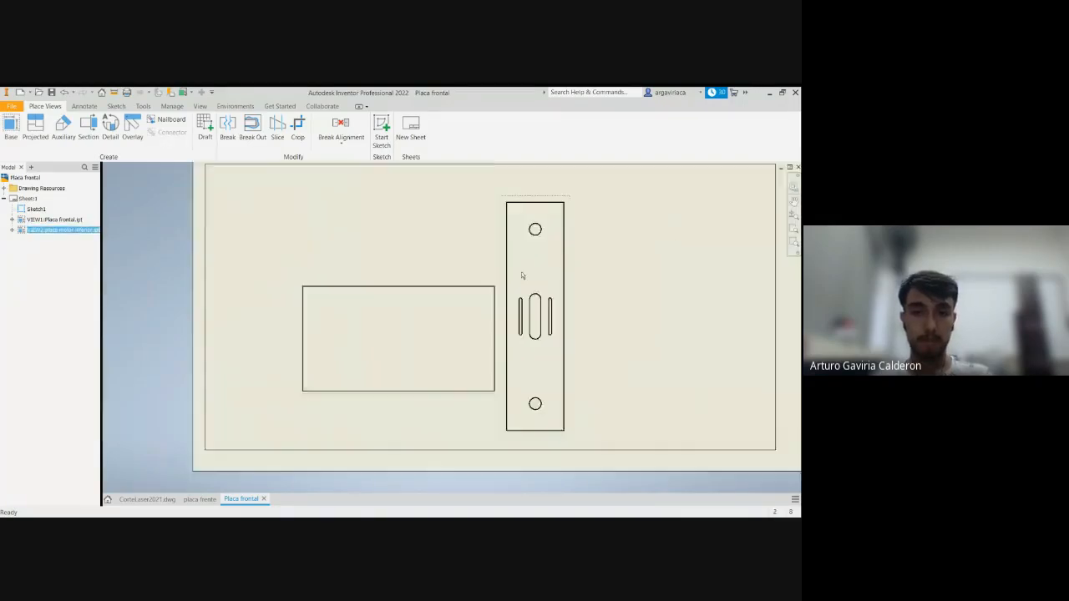
Step: Move the placa motor inferior view against the Placa frontal view so their adjacent vertical edges coincide and their lower edges line up
scroll(465, 308, up, 3)
scroll(469, 319, down, 3)
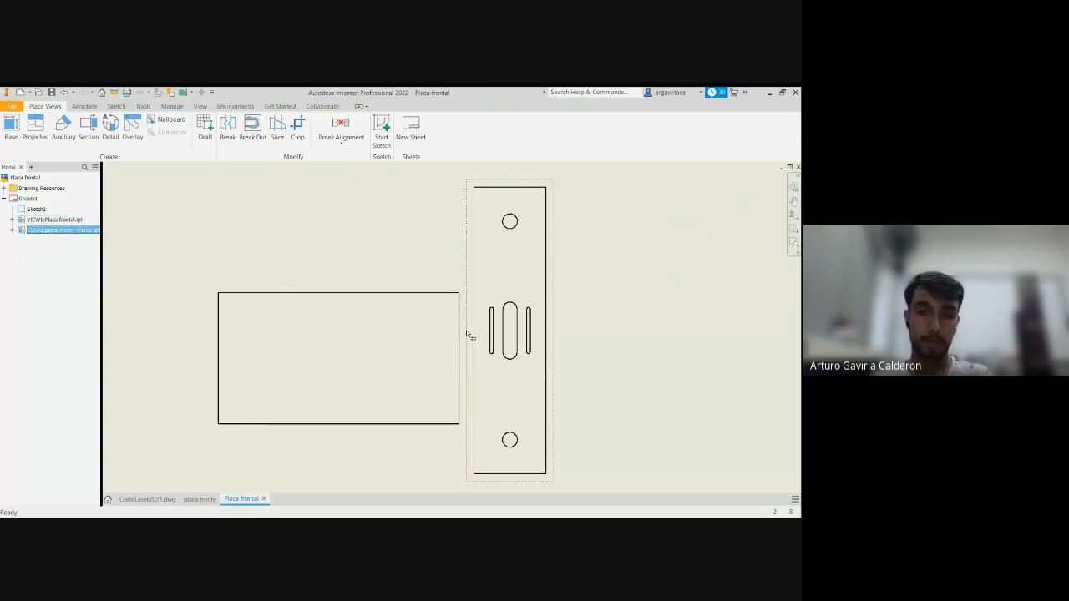
drag(465, 253, 452, 210)
scroll(480, 408, down, 5)
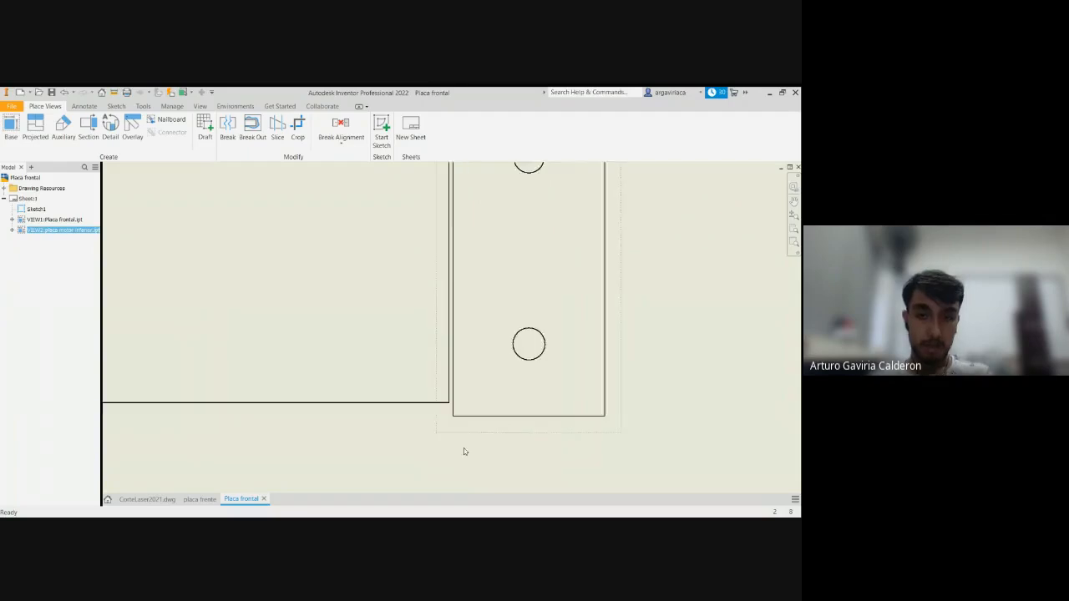
drag(464, 425, 460, 394)
scroll(444, 365, down, 4)
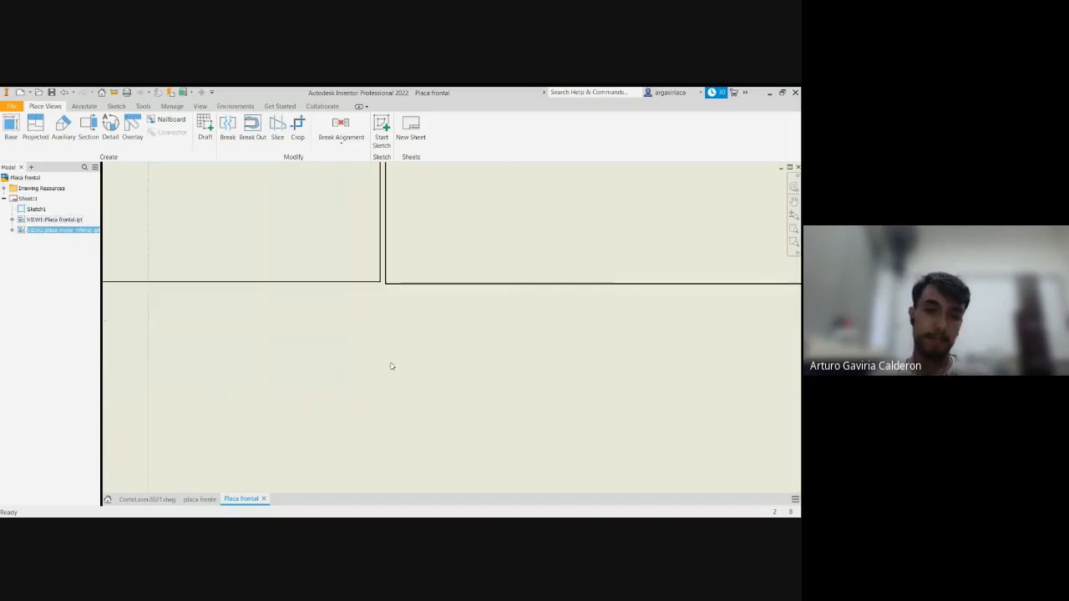
scroll(390, 363, up, 2)
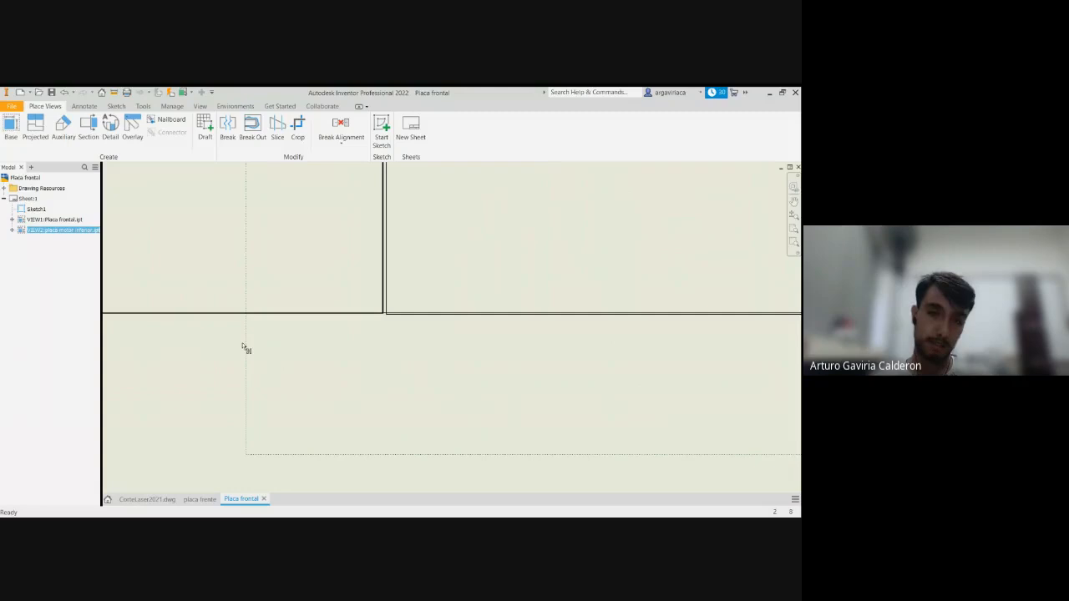
scroll(250, 349, down, 3)
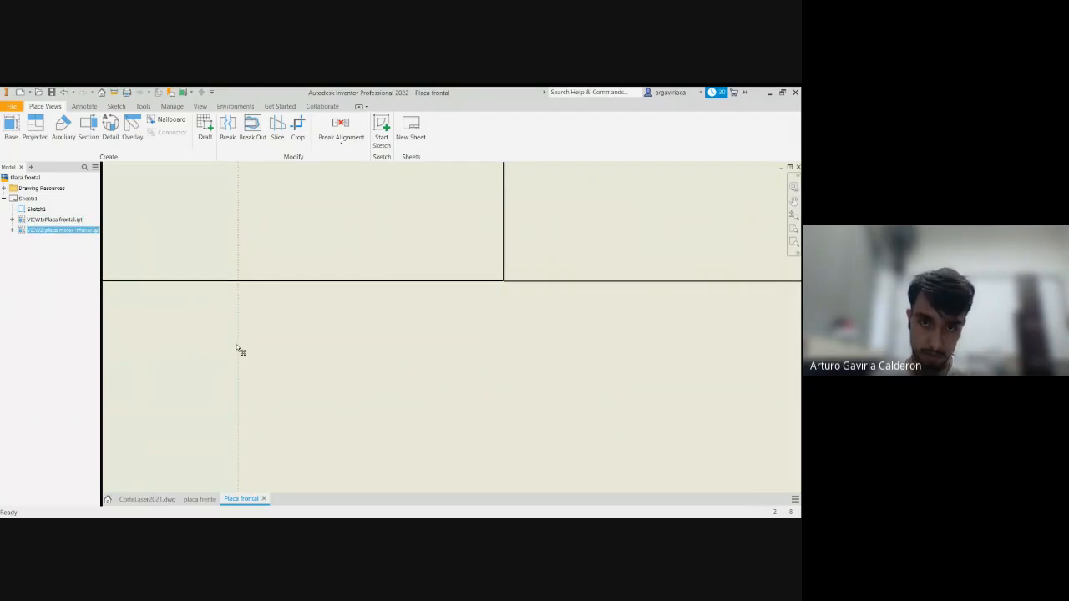
scroll(454, 396, up, 5)
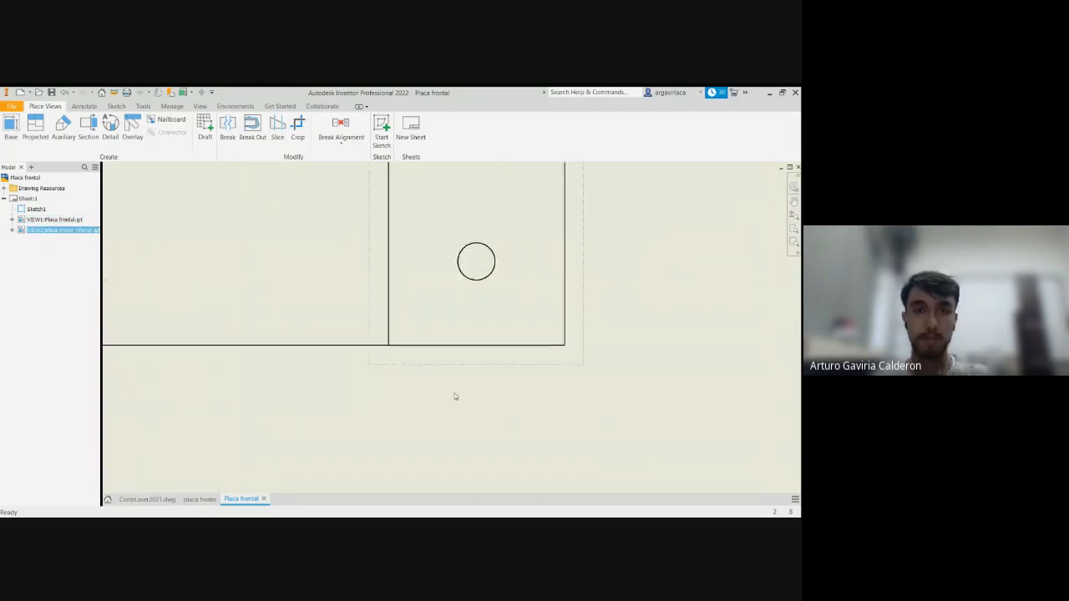
Step: Hide the Placa frontal view's right edge where it overlaps the left edge of placa motor inferior
scroll(424, 304, down, 3)
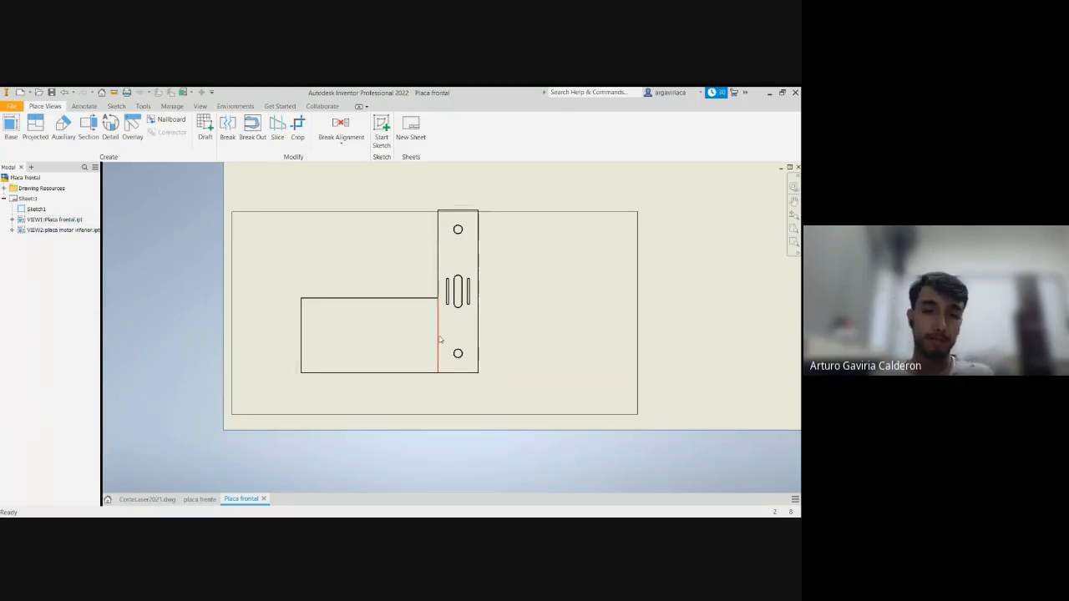
scroll(438, 336, up, 3)
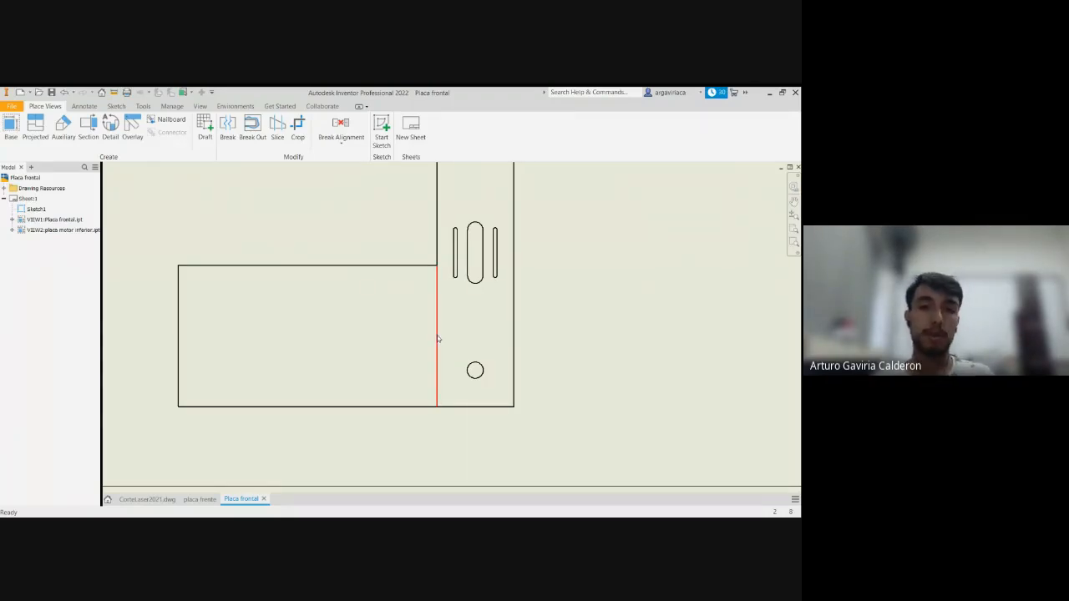
right_click(437, 285)
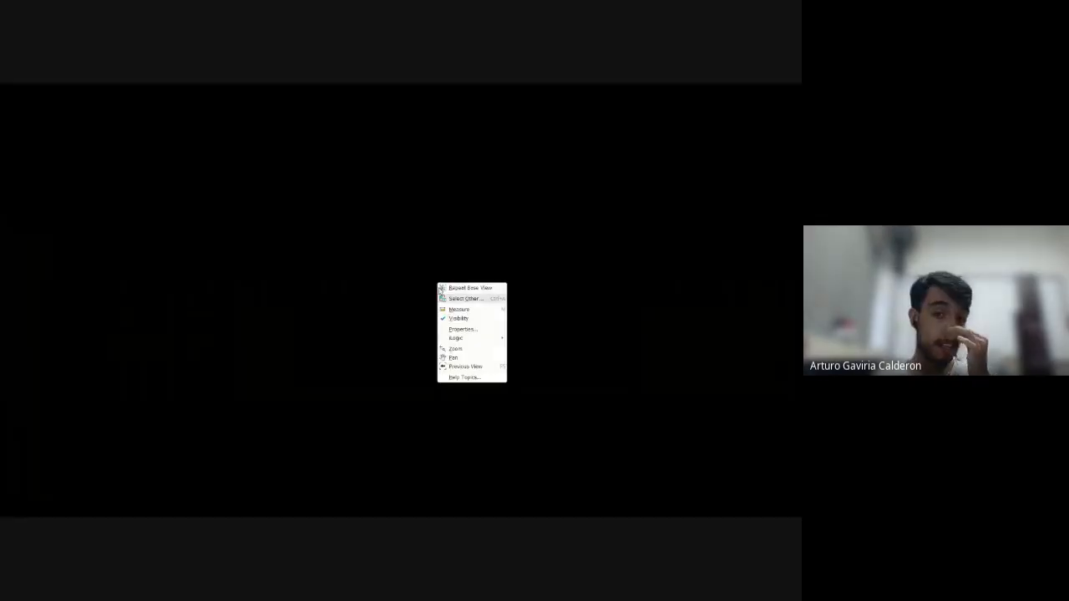
click(452, 317)
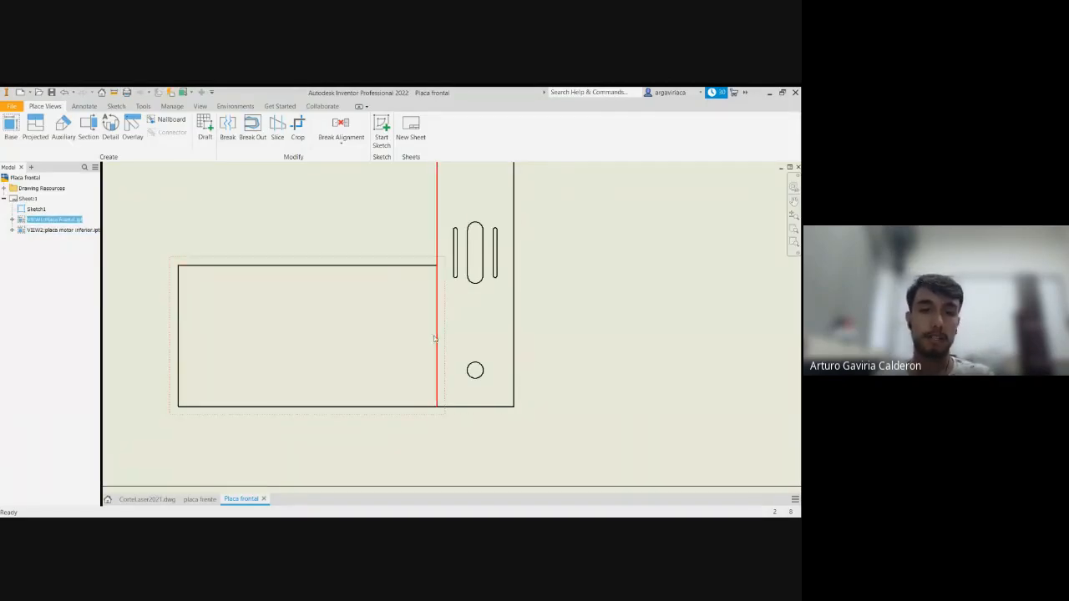
scroll(618, 476, up, 3)
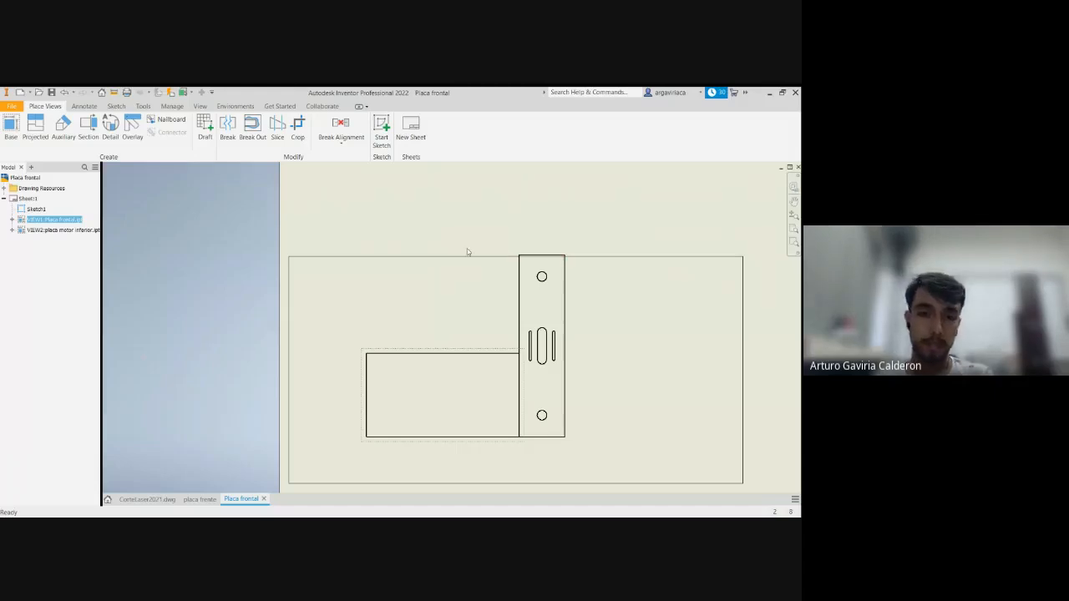
Step: Select the boundary sketch with both views and move them together to the sheet's lower-left corner
drag(594, 459, 335, 241)
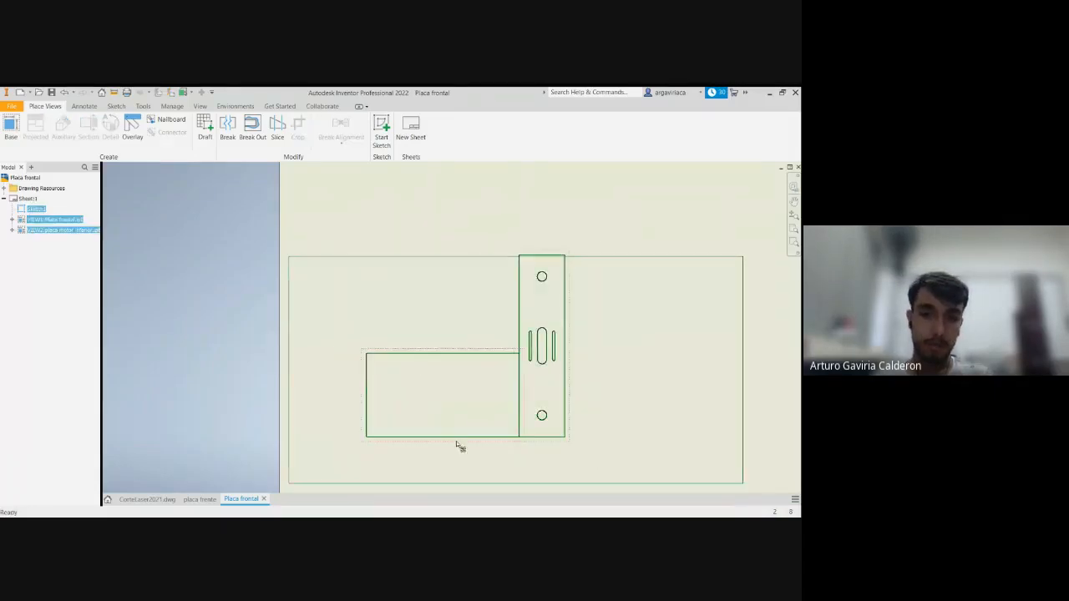
scroll(459, 444, down, 3)
mouse_move(416, 443)
mouse_down()
mouse_move(313, 468)
mouse_move(310, 496)
mouse_up()
scroll(377, 290, up, 3)
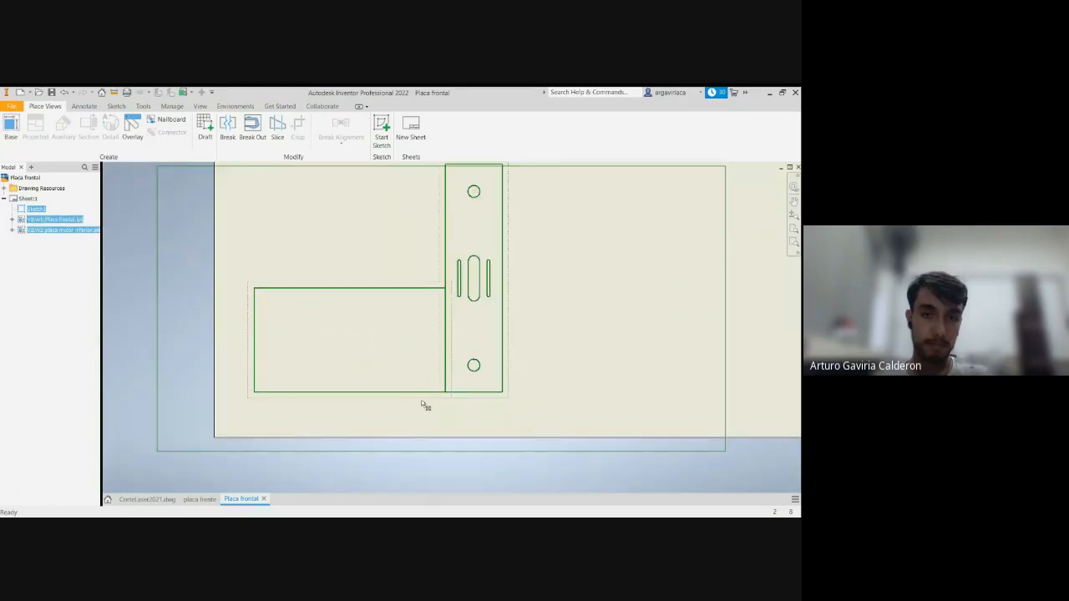
drag(425, 406, 442, 409)
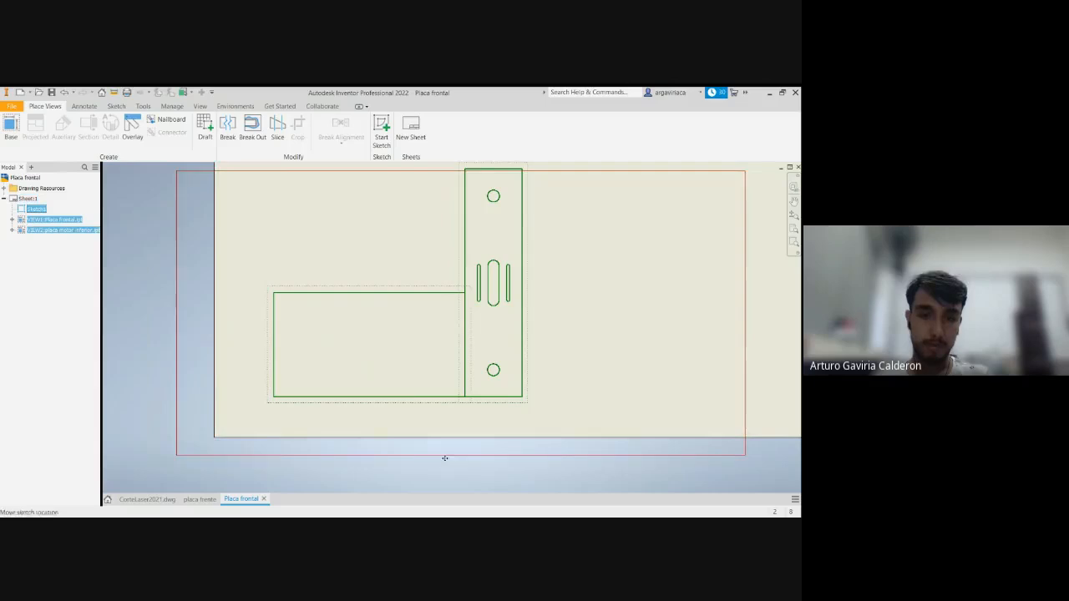
drag(444, 456, 484, 431)
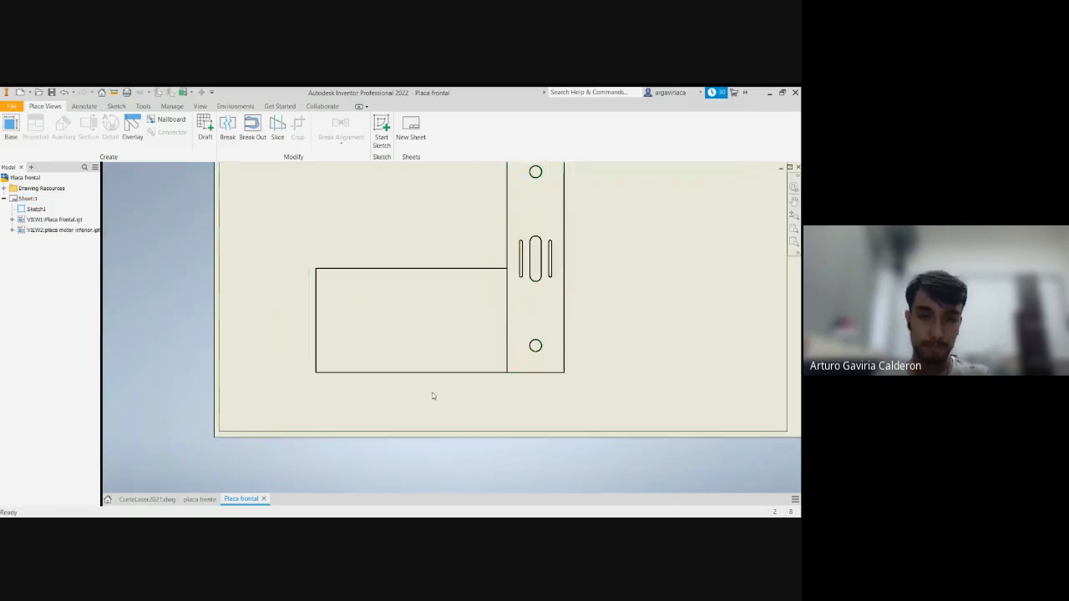
Step: Move both joined views near the boundary's lower-left corner and shift the boundary sketch to the sheet's left edge
drag(429, 381, 352, 431)
drag(538, 383, 457, 433)
click(504, 415)
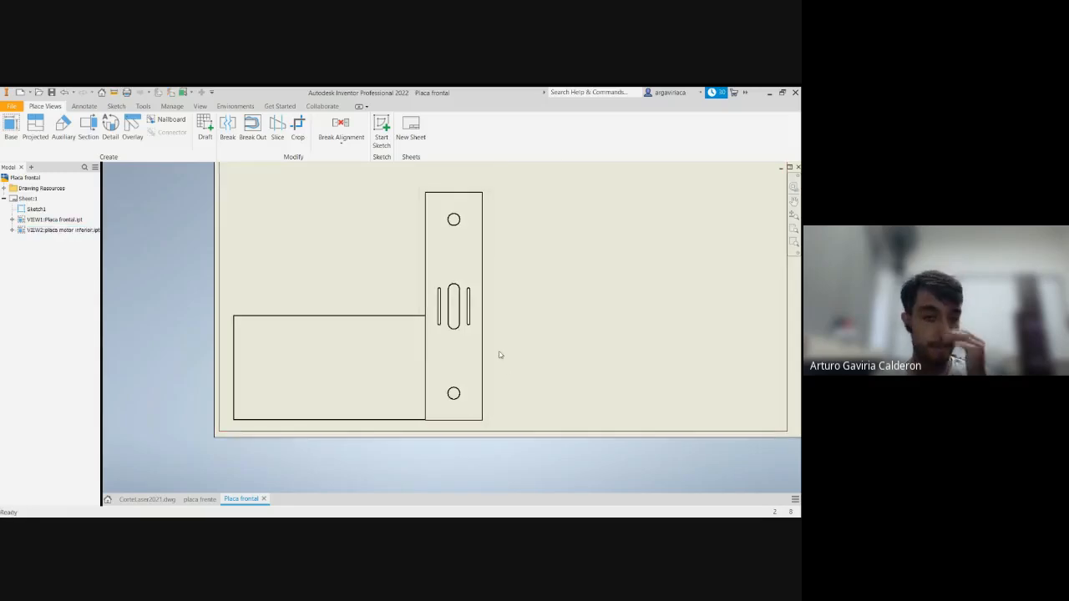
scroll(499, 355, up, 2)
scroll(400, 310, down, 3)
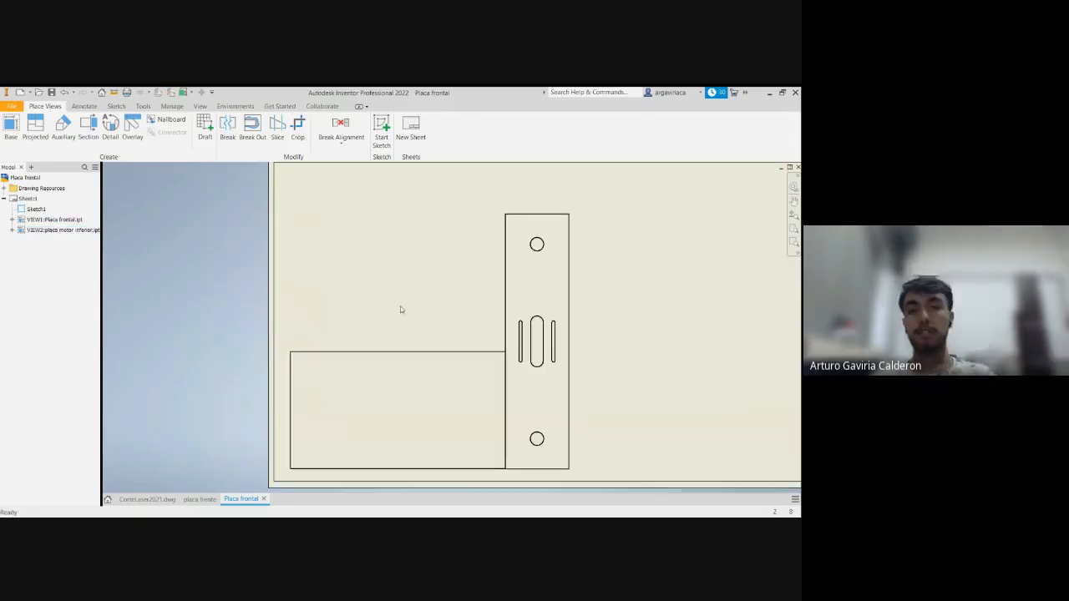
scroll(400, 310, up, 2)
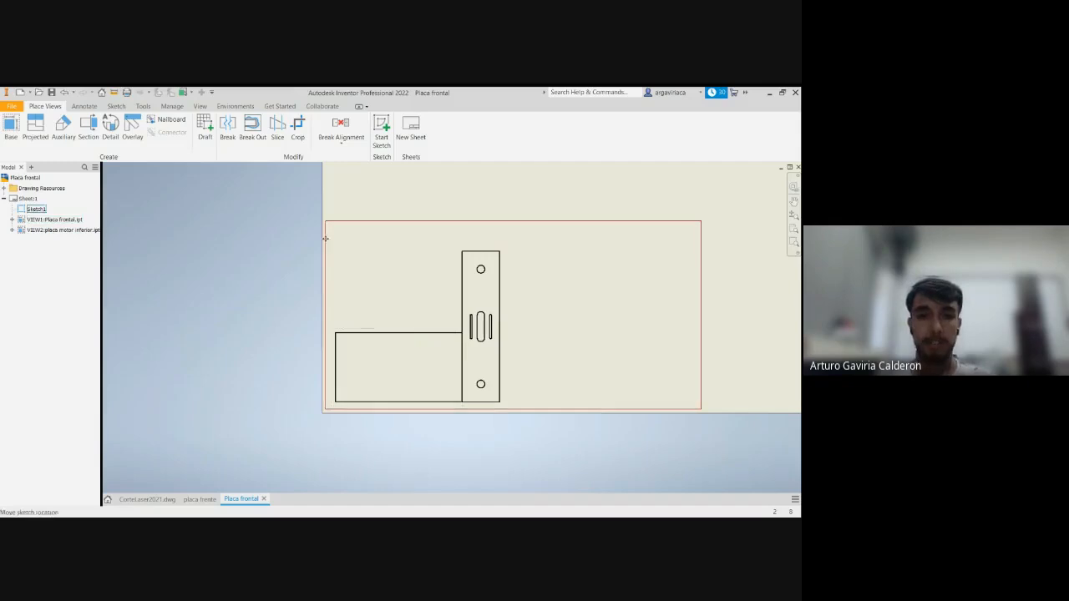
mouse_move(326, 240)
mouse_down()
mouse_move(350, 244)
mouse_move(330, 236)
mouse_up()
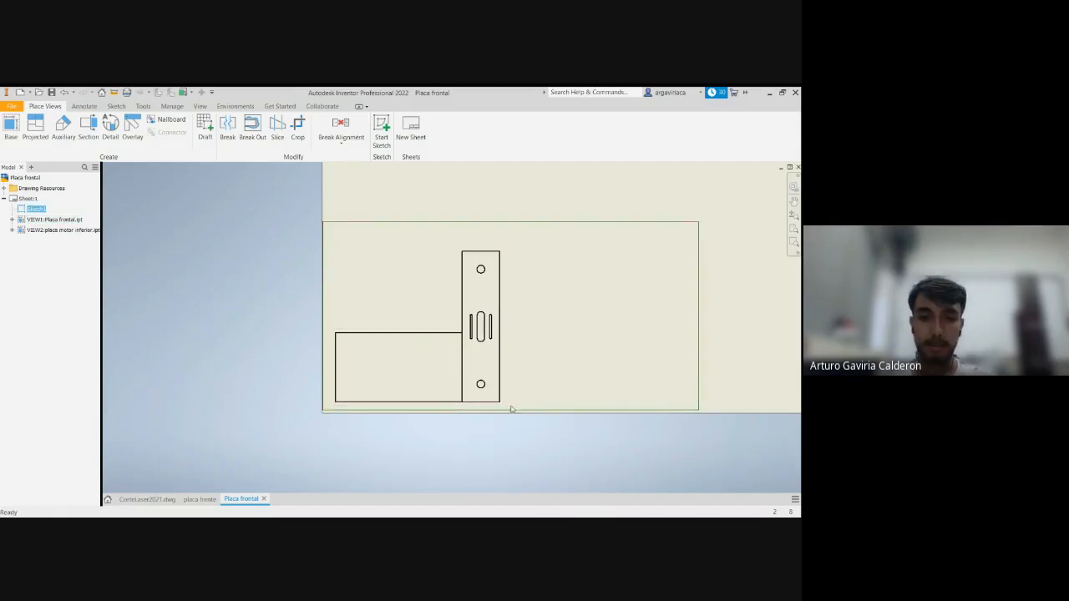
drag(511, 402, 330, 251)
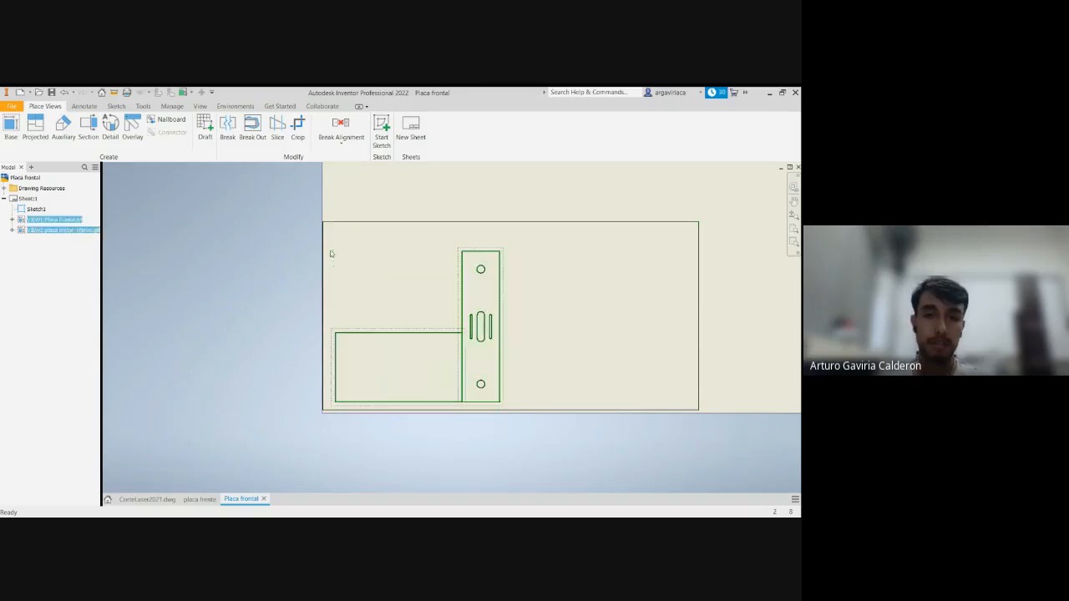
right_click(437, 332)
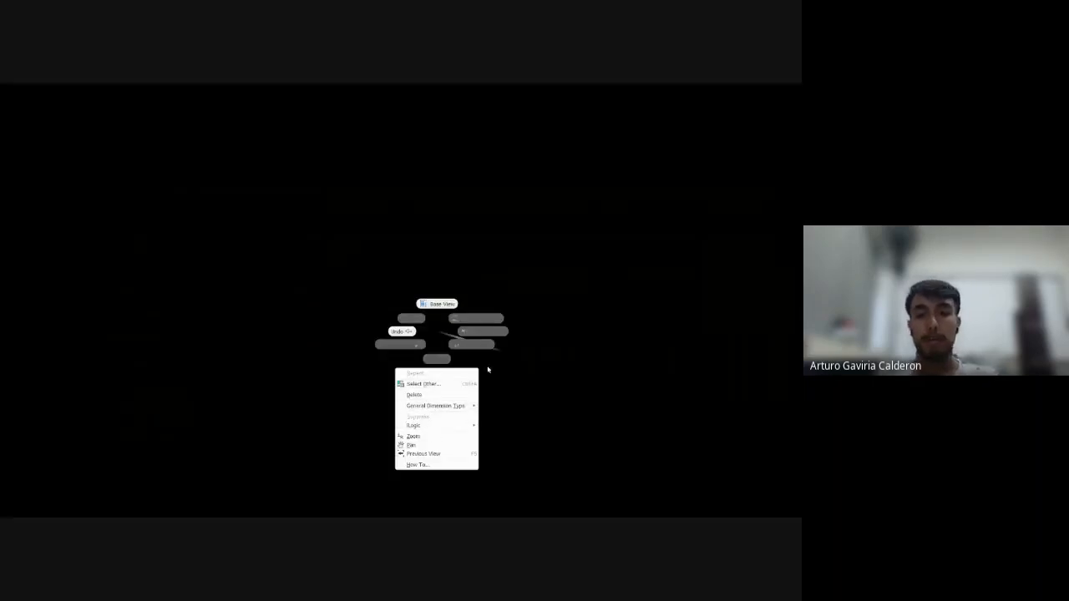
click(543, 354)
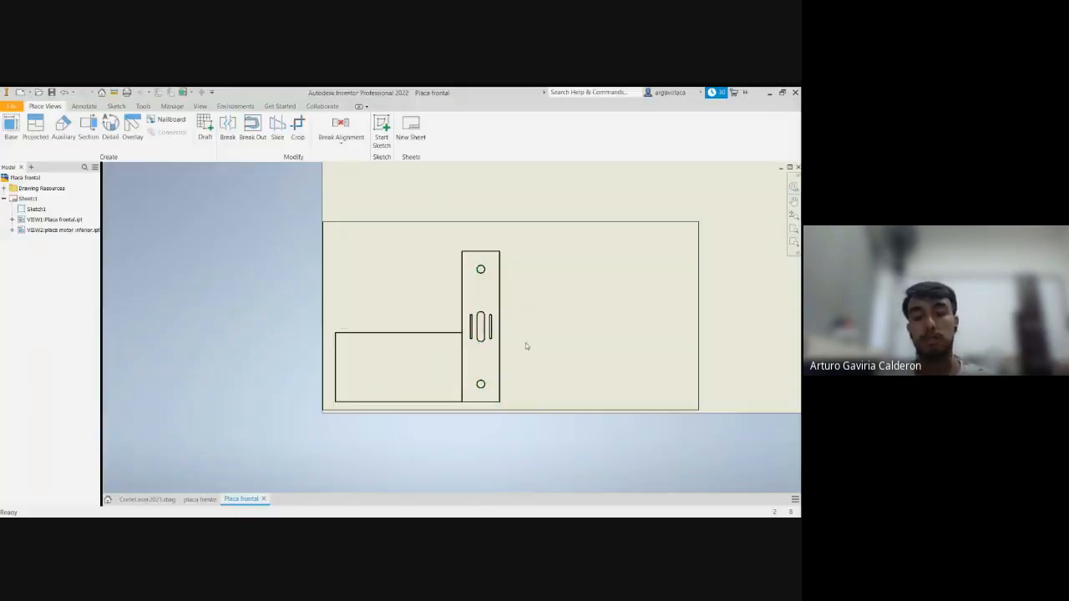
Step: Select all outline, hole and slot edges of both plate views and set their line weight to 0.01 mm and color to red
click(438, 336)
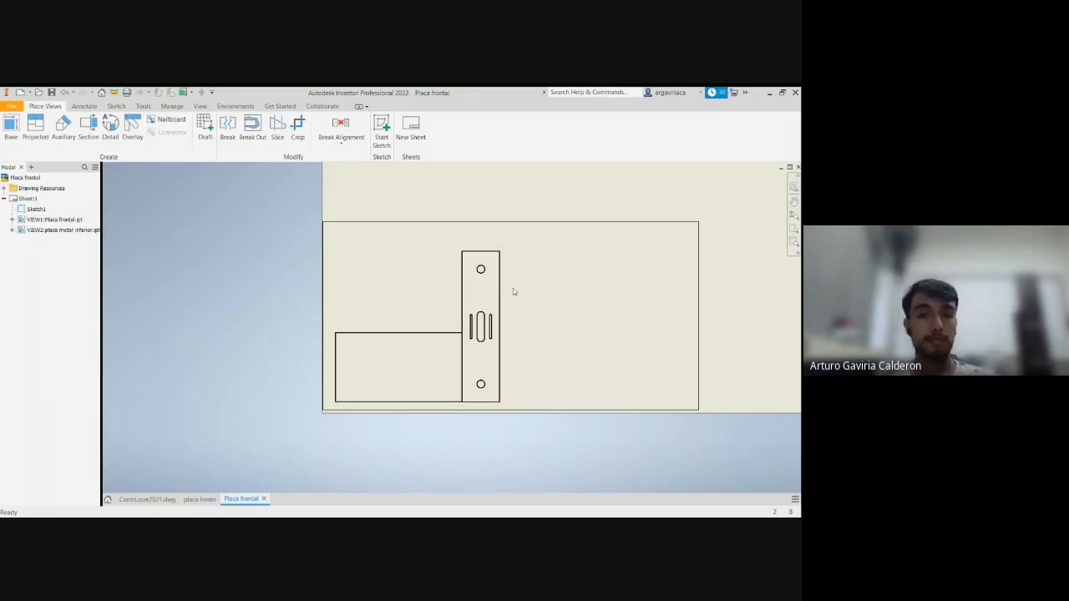
ctrl+click(334, 358)
ctrl+click(380, 404)
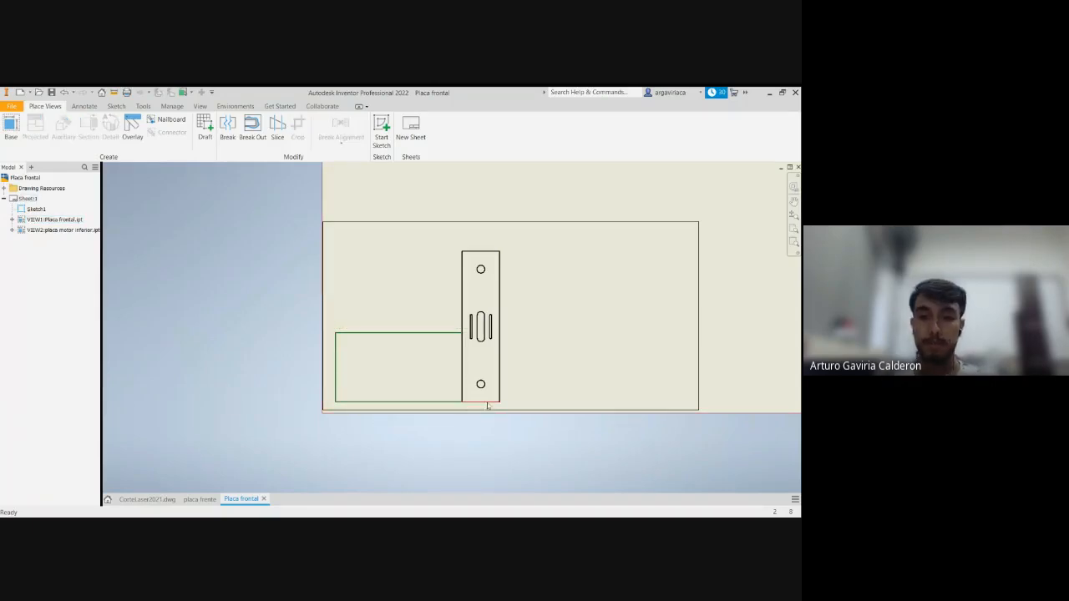
ctrl+click(488, 403)
ctrl+click(462, 382)
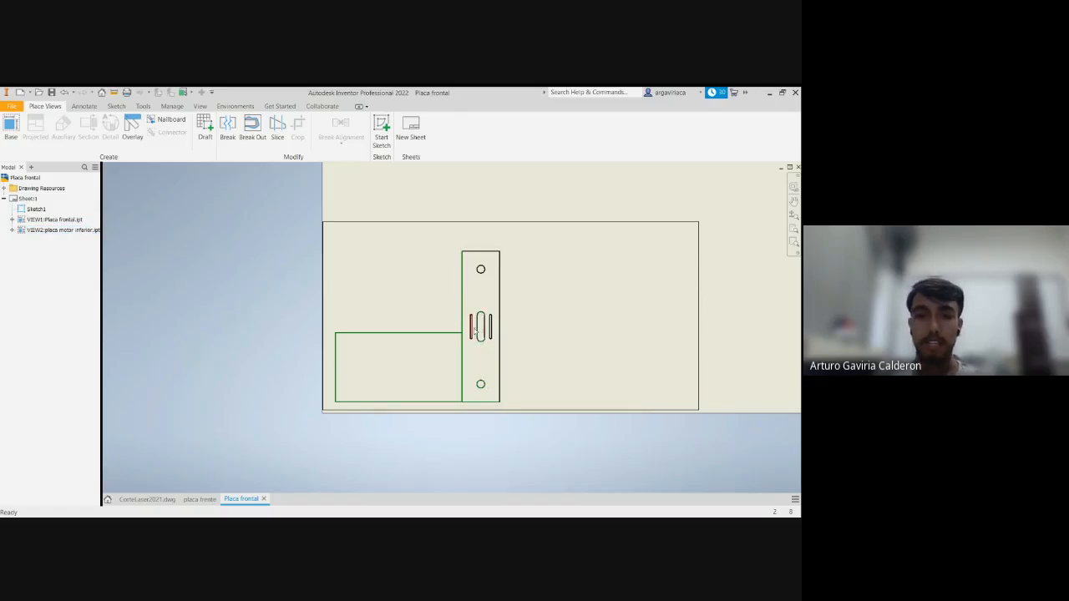
ctrl+click(480, 332)
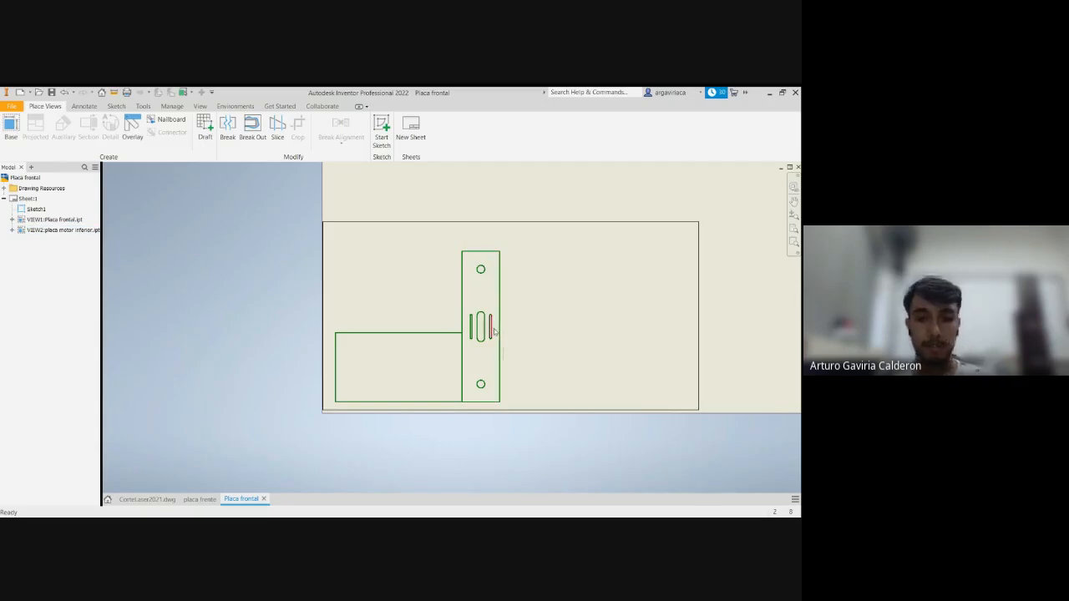
scroll(493, 333, up, 4)
scroll(493, 332, up, 5)
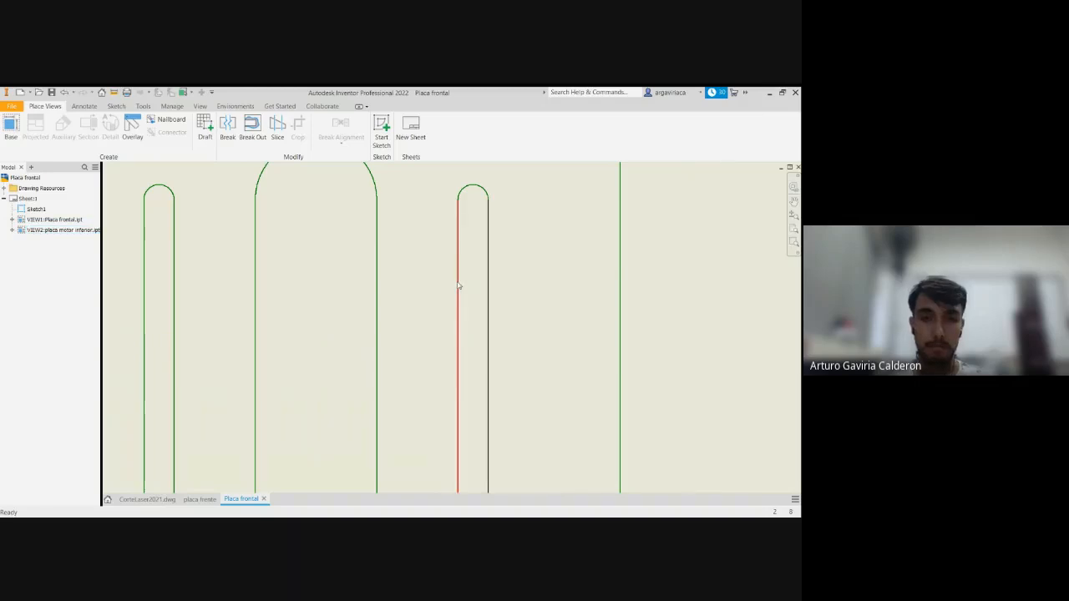
scroll(518, 291, down, 8)
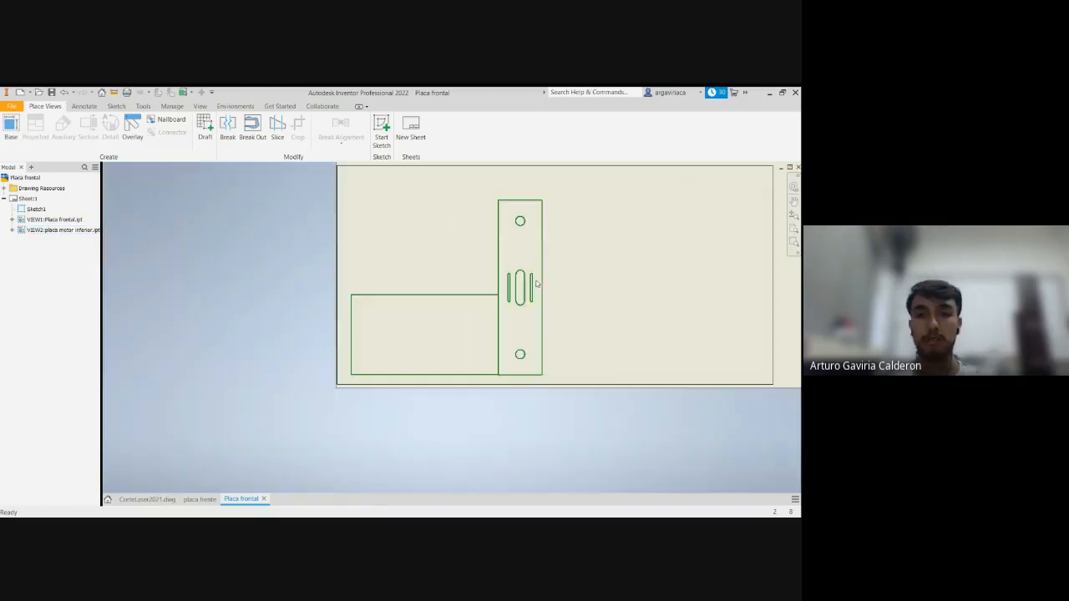
scroll(534, 280, up, 3)
scroll(521, 248, down, 3)
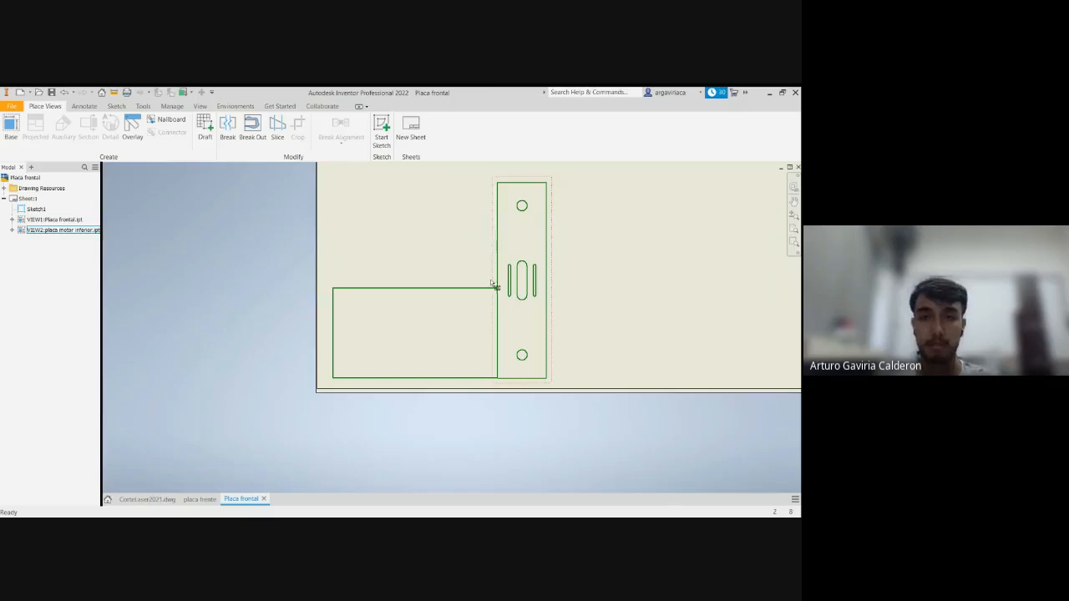
right_click(547, 254)
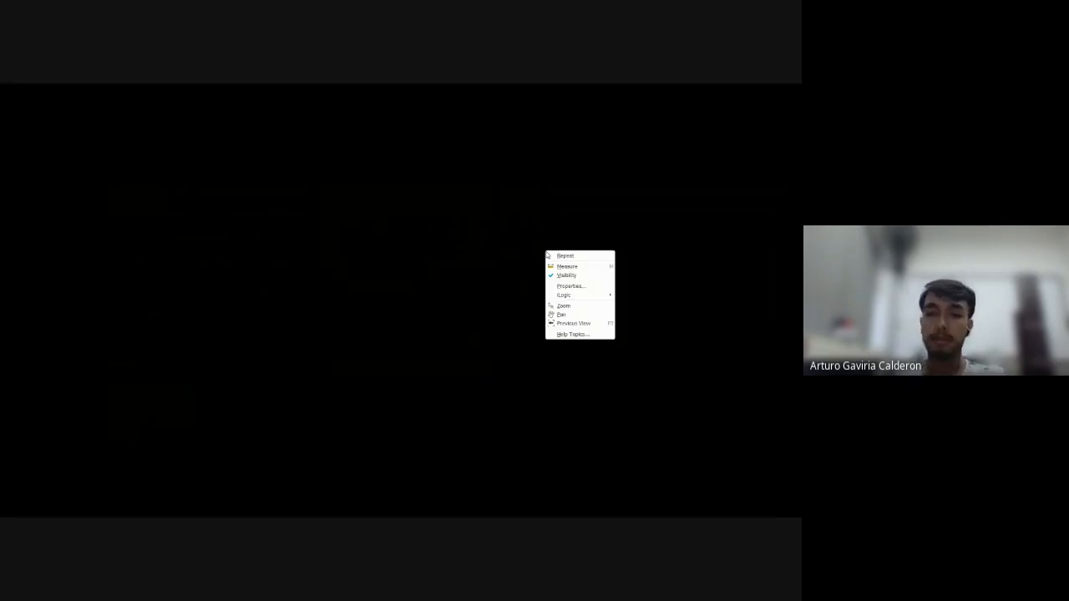
click(562, 285)
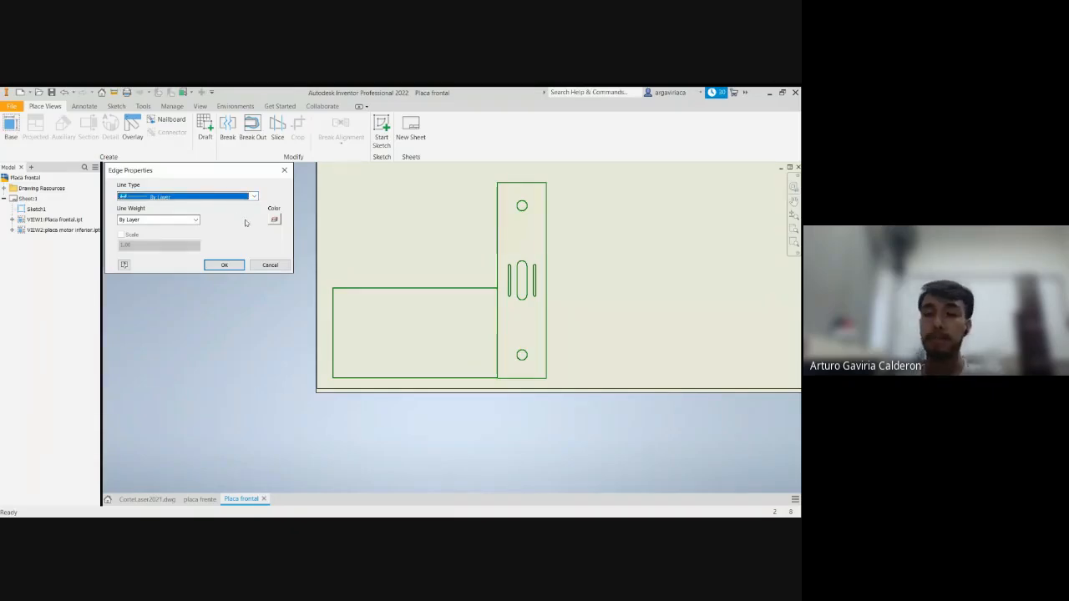
click(197, 220)
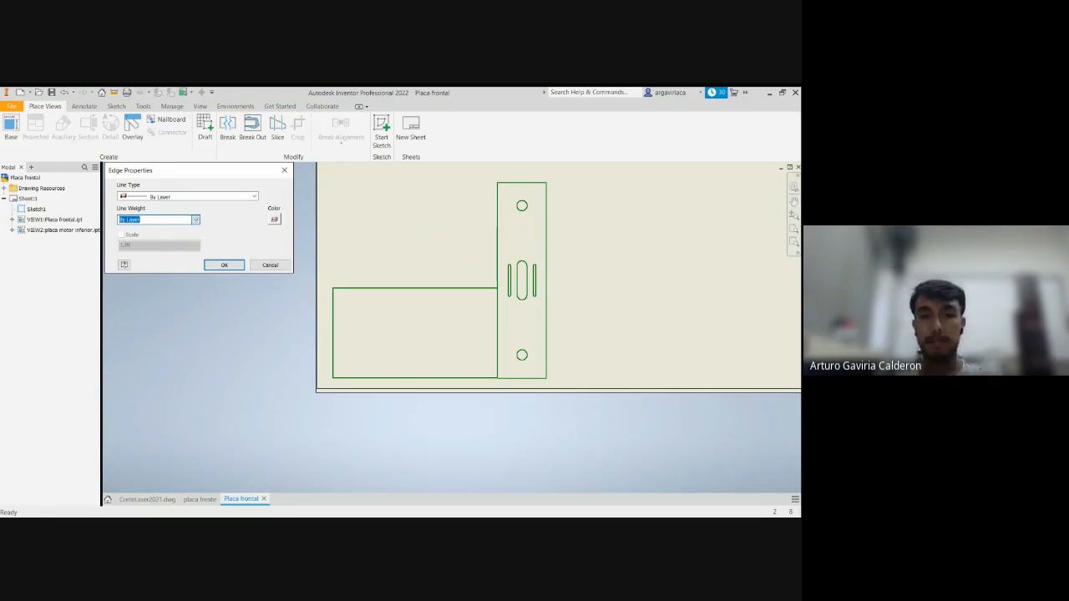
key(Down)
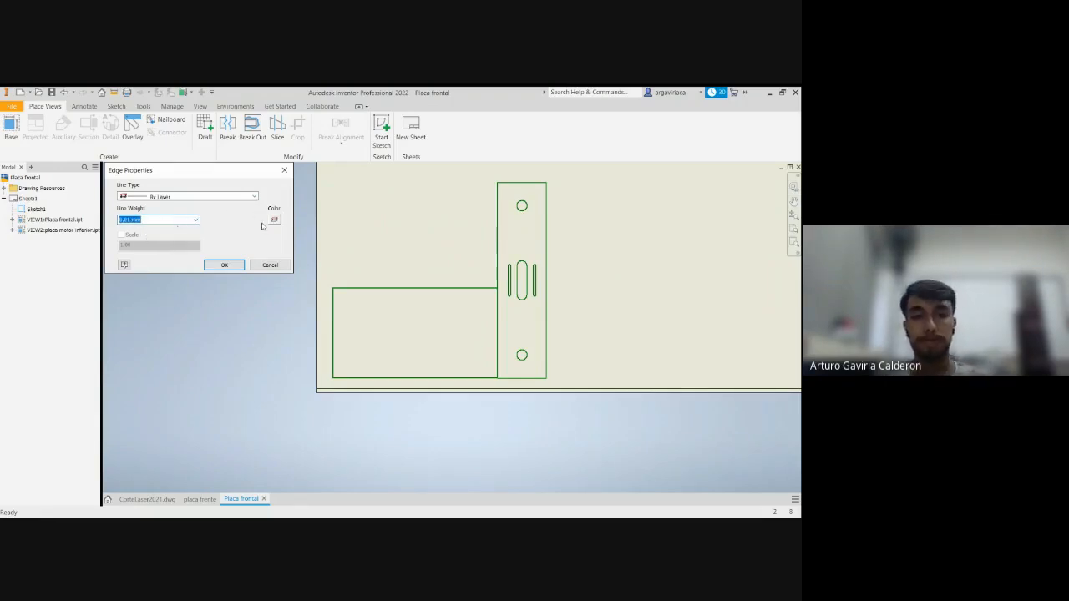
click(273, 222)
click(153, 182)
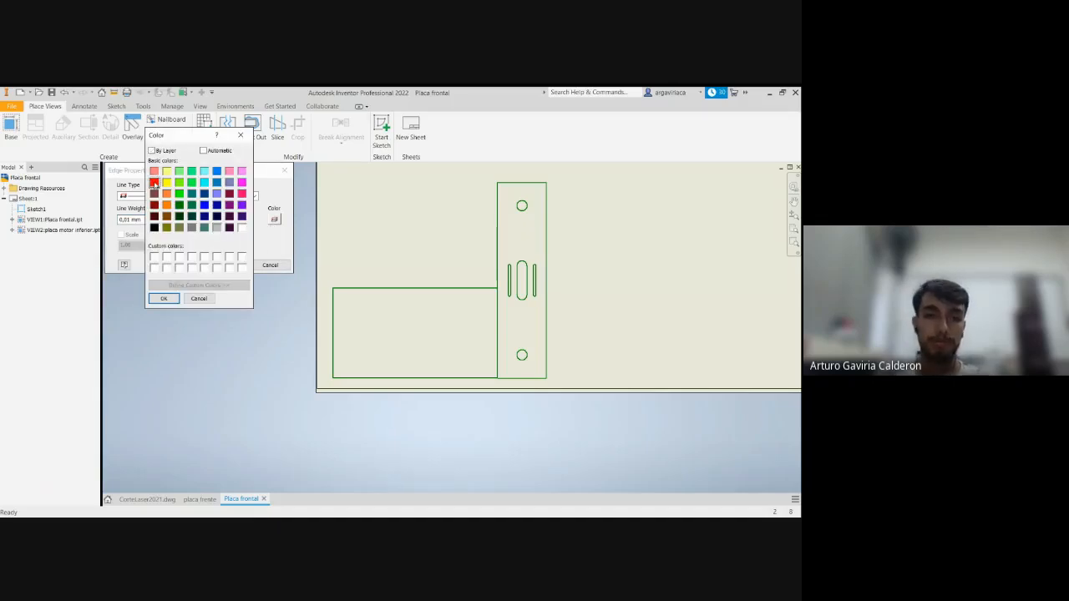
click(164, 298)
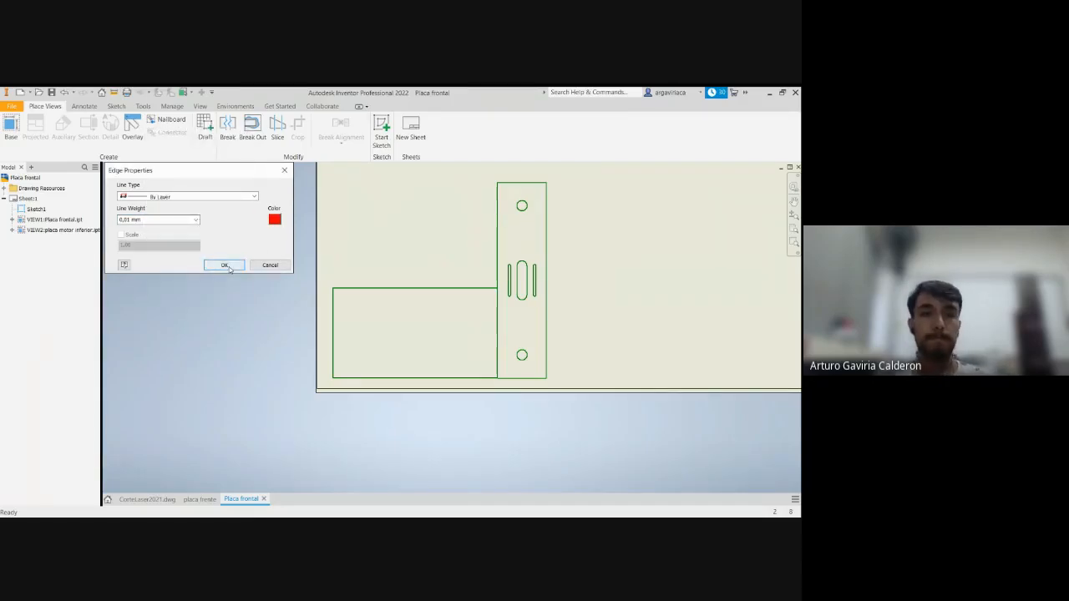
click(225, 266)
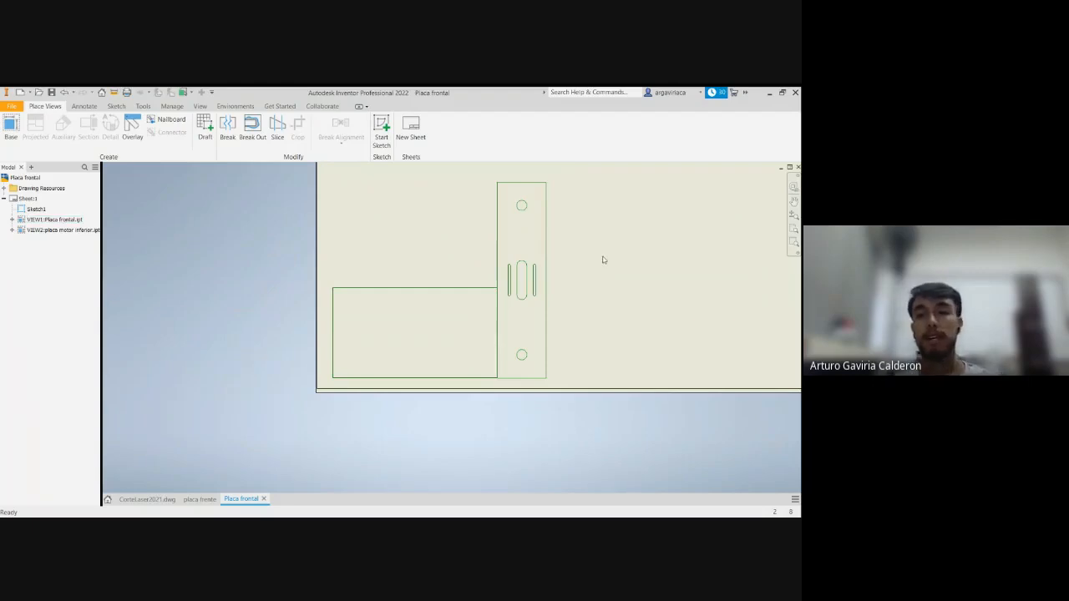
Step: Clear the edge selection and examine the recolored slots, holes and outlines of both plate views up close
click(572, 302)
scroll(536, 268, up, 5)
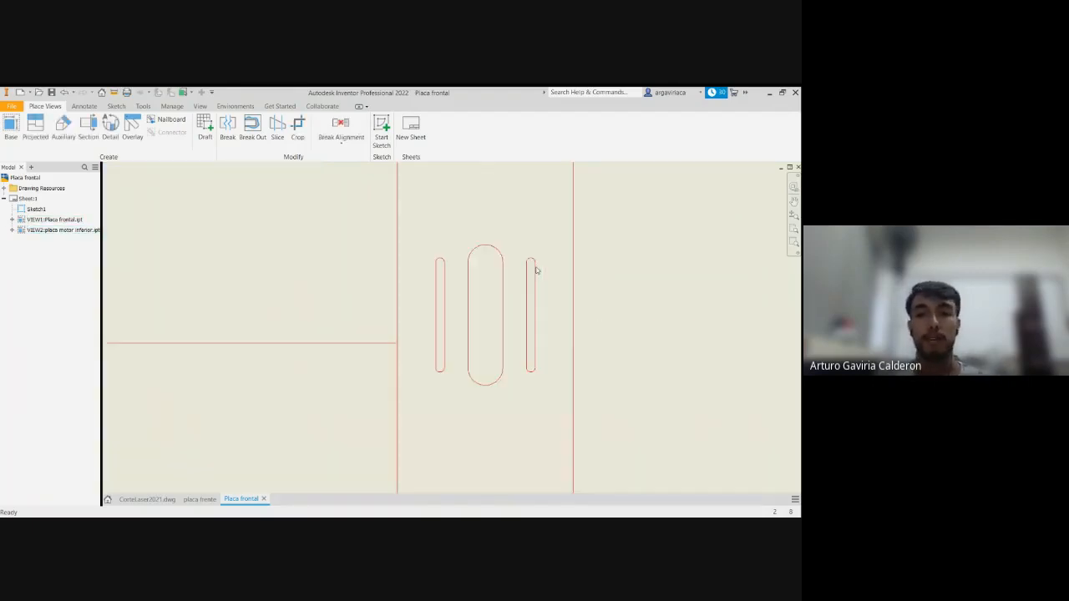
scroll(518, 294, up, 3)
scroll(483, 294, down, 2)
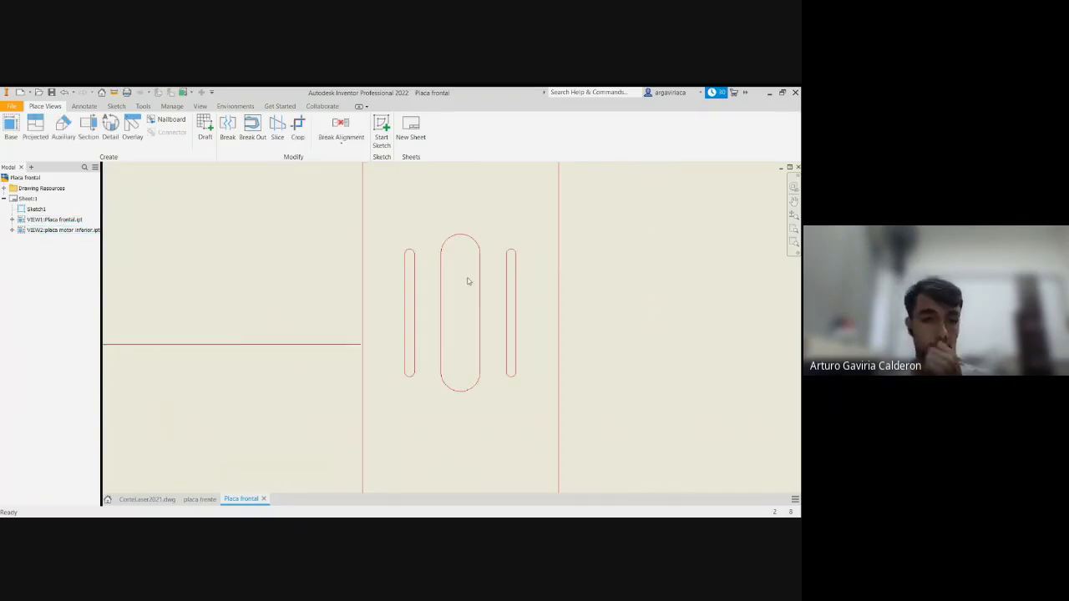
scroll(470, 279, down, 1)
scroll(470, 277, down, 3)
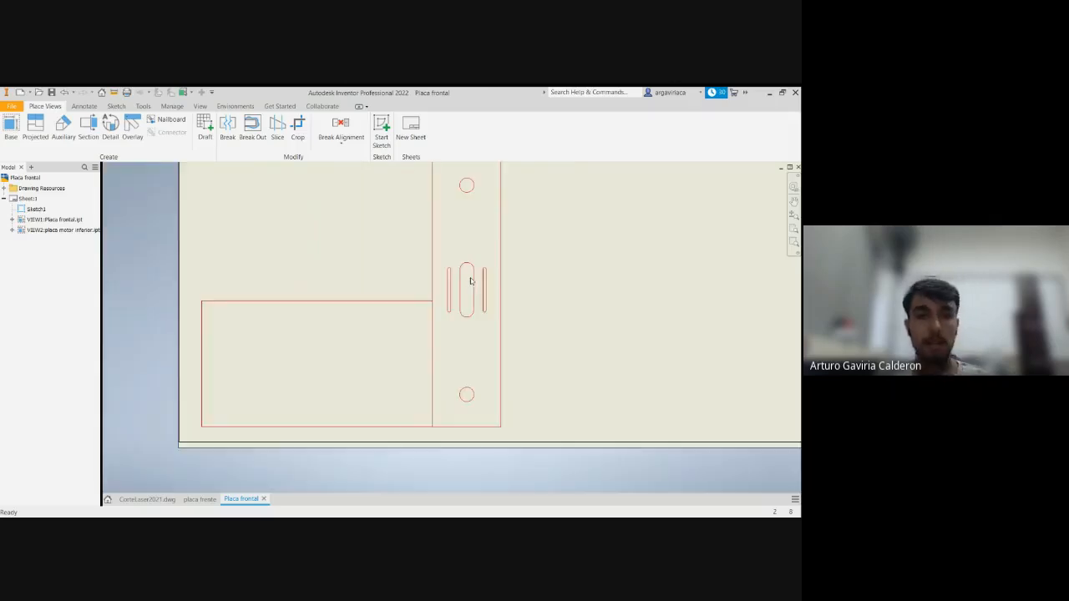
scroll(521, 348, down, 3)
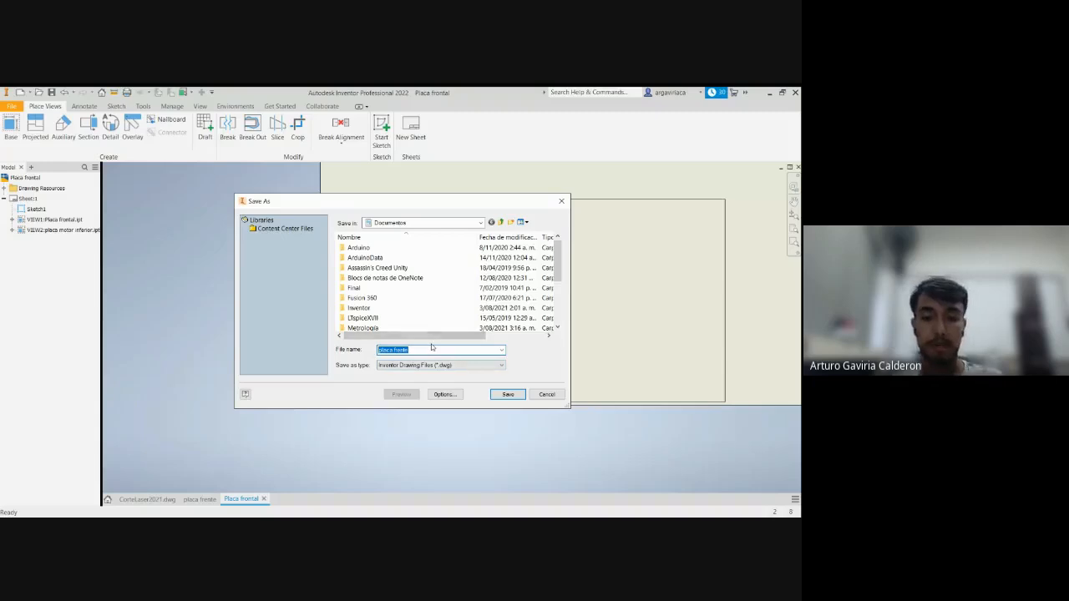
Step: Save the open placa frente drawing as Corte2pm in the Documentos folder, in Inventor Drawing (*.dwg) format
text(Corte2)
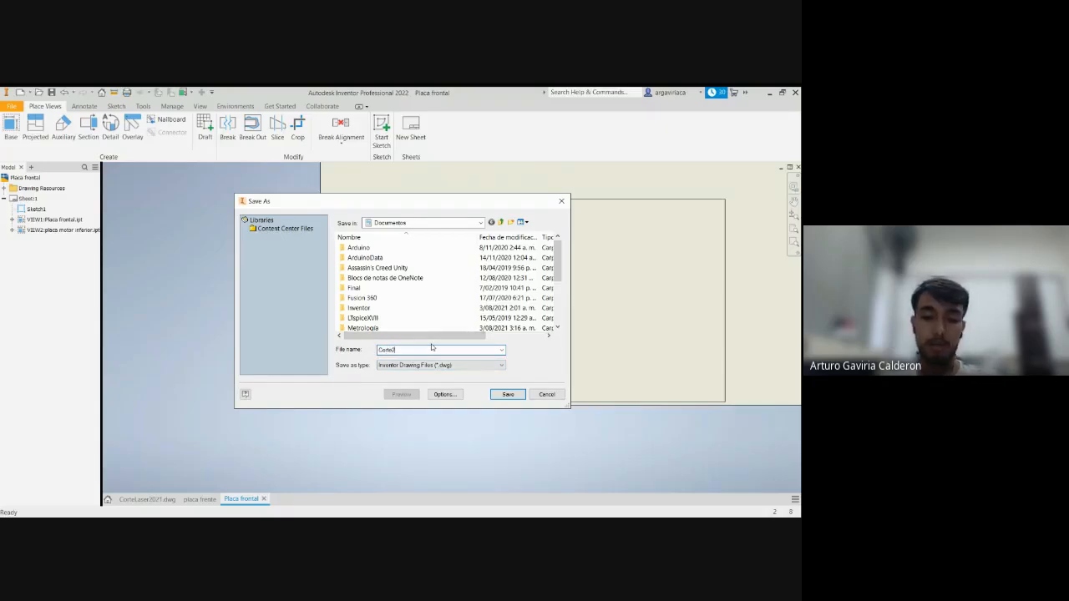
text(Las)
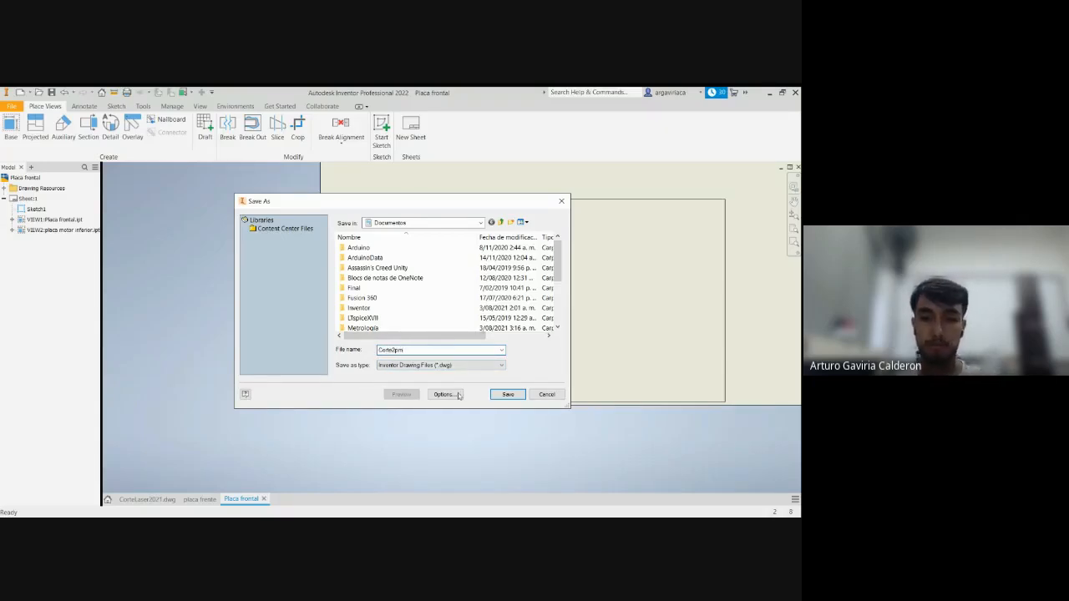
click(506, 395)
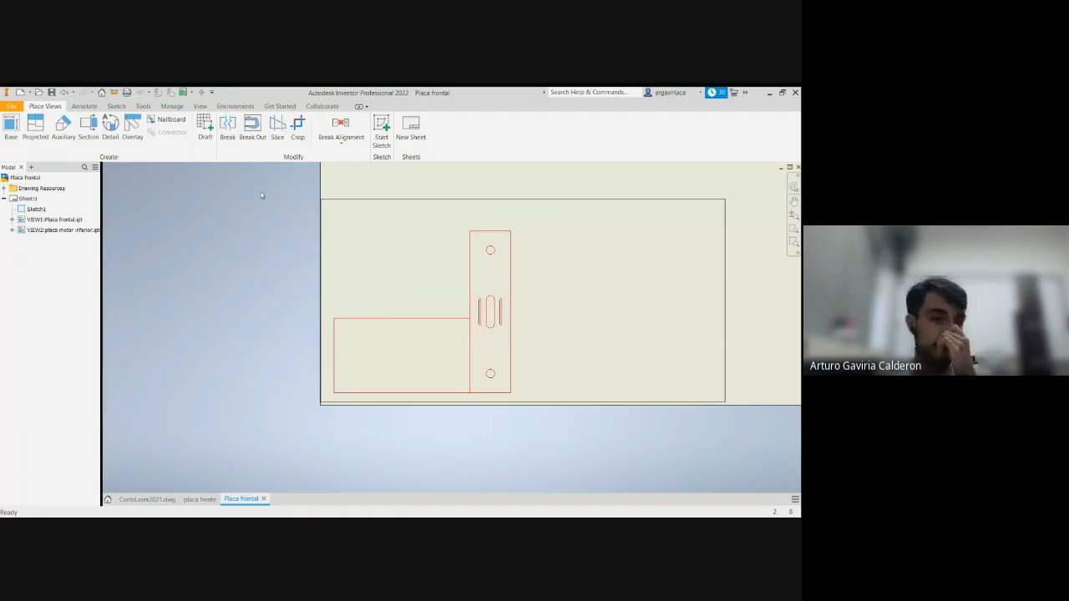
click(52, 93)
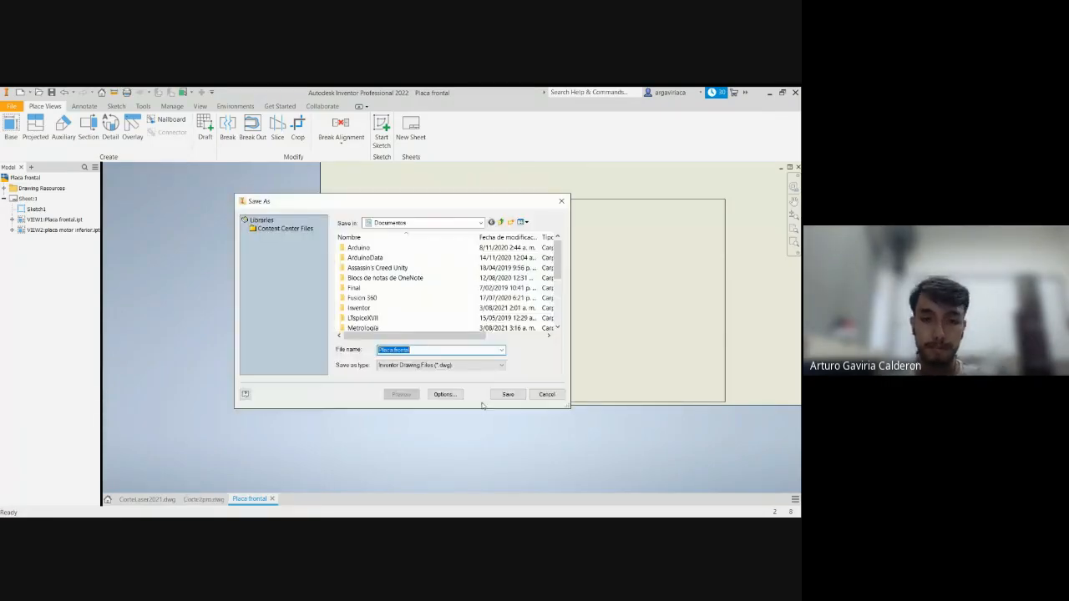
click(547, 395)
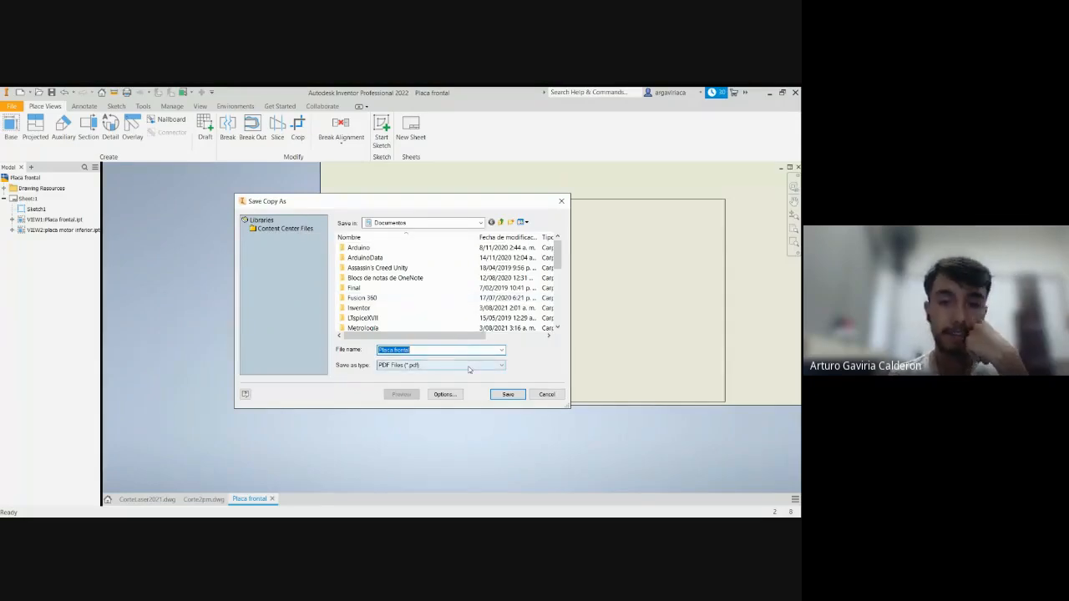
Step: Export a copy of the laser-cutting drawing as Placa frontal.dxf in Documentos, with data scaling at Full Scale (1:1) - Model Space
click(469, 370)
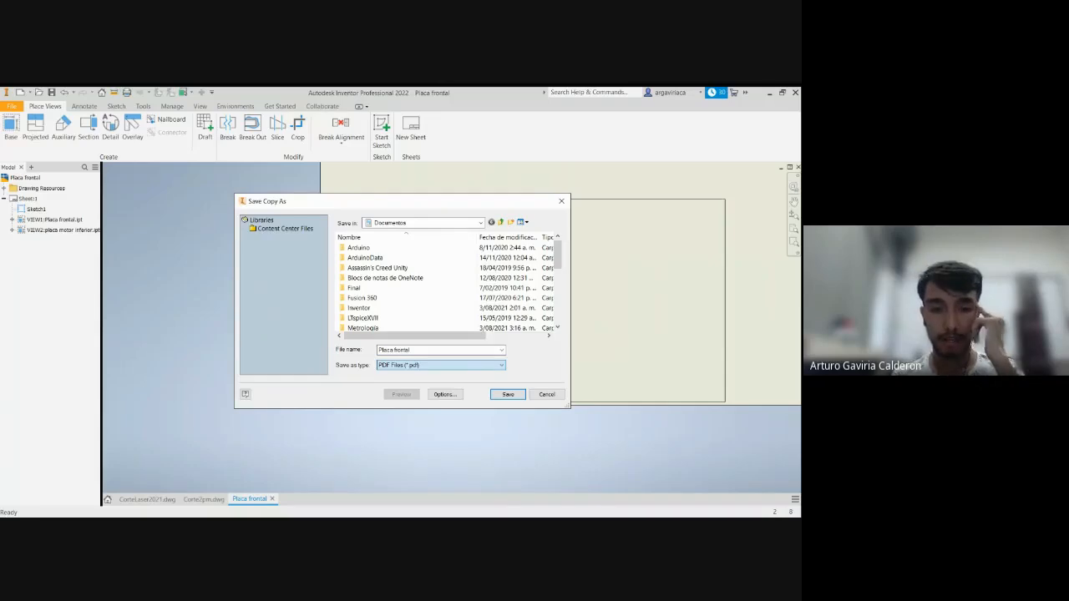
click(444, 413)
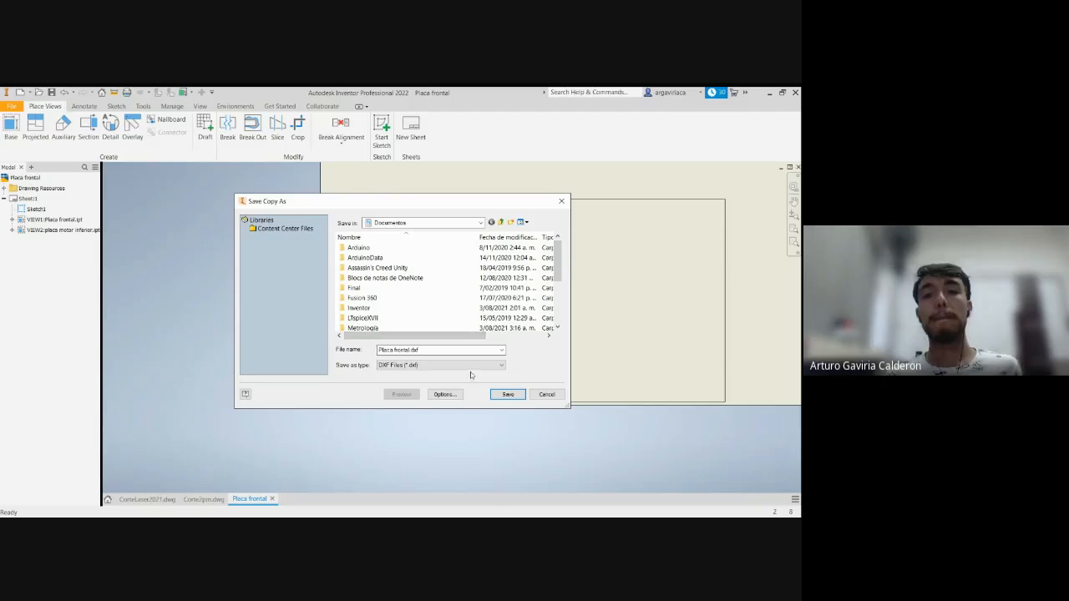
click(457, 396)
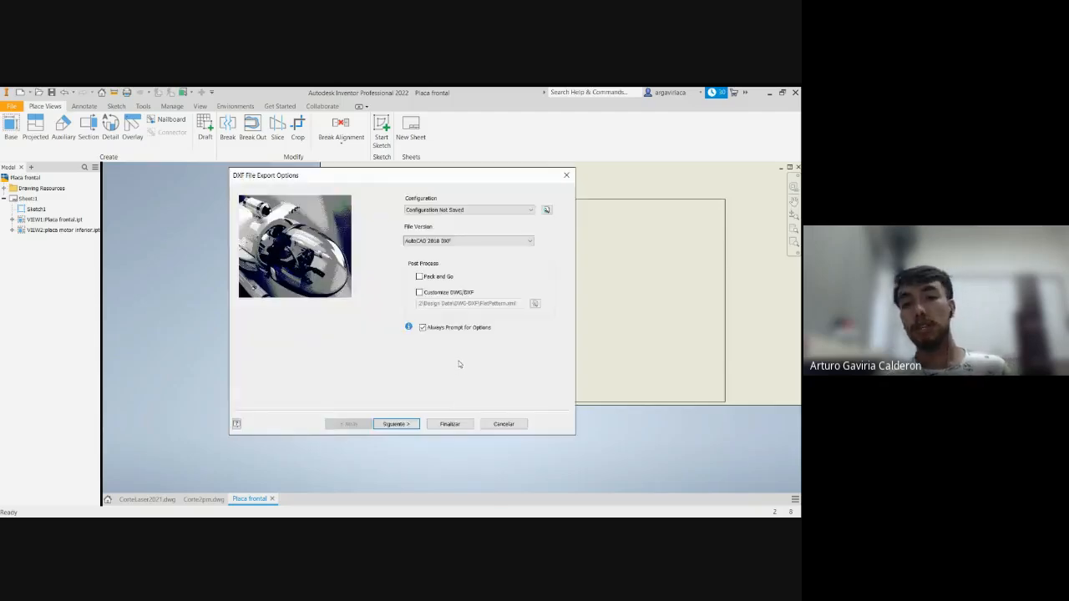
click(407, 424)
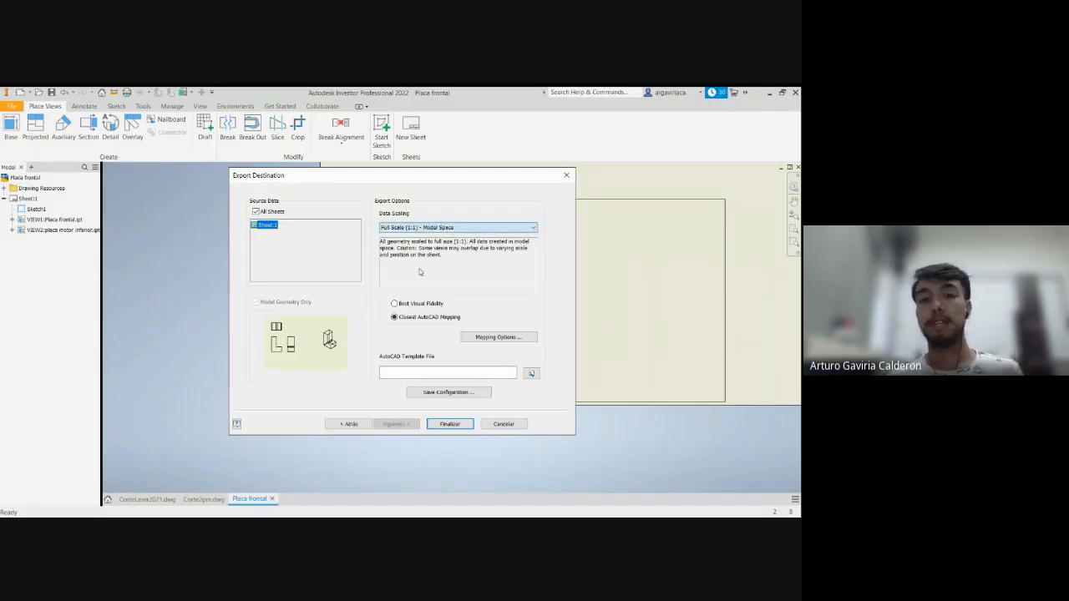
click(431, 227)
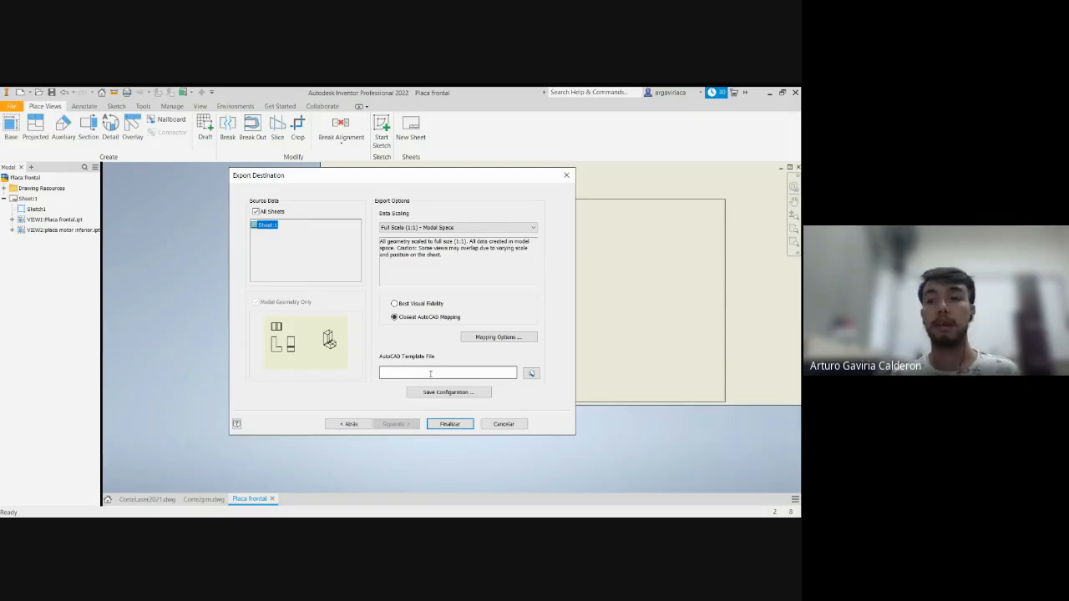
click(445, 425)
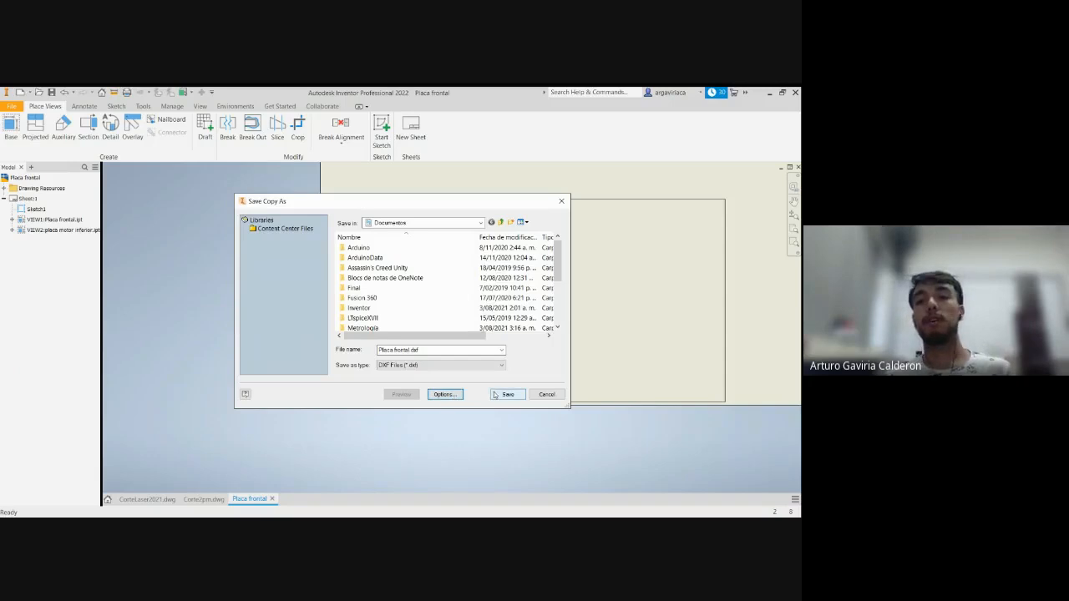
click(496, 395)
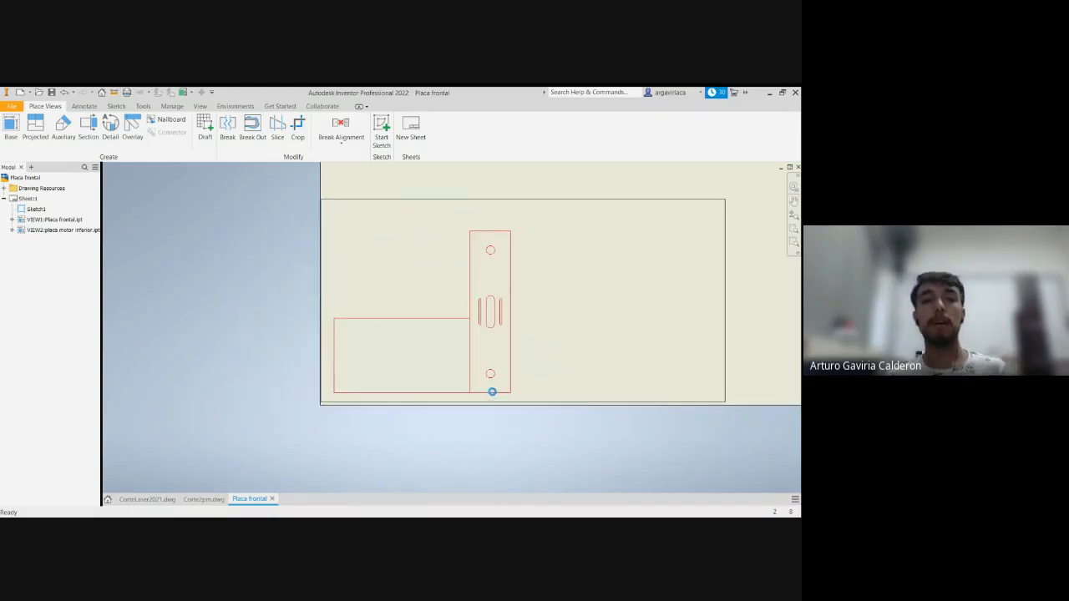